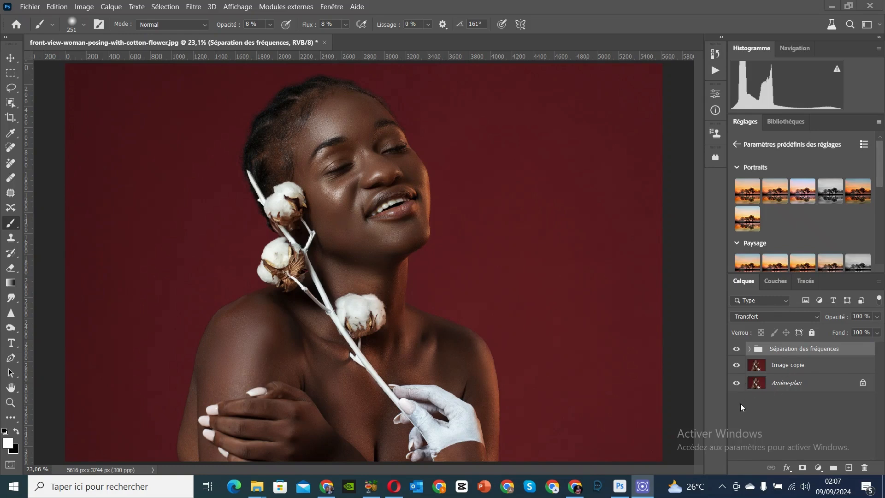
Step: Stamp all visible layers into a new layer above the Séparation des fréquences group and rename it R1
click(839, 366)
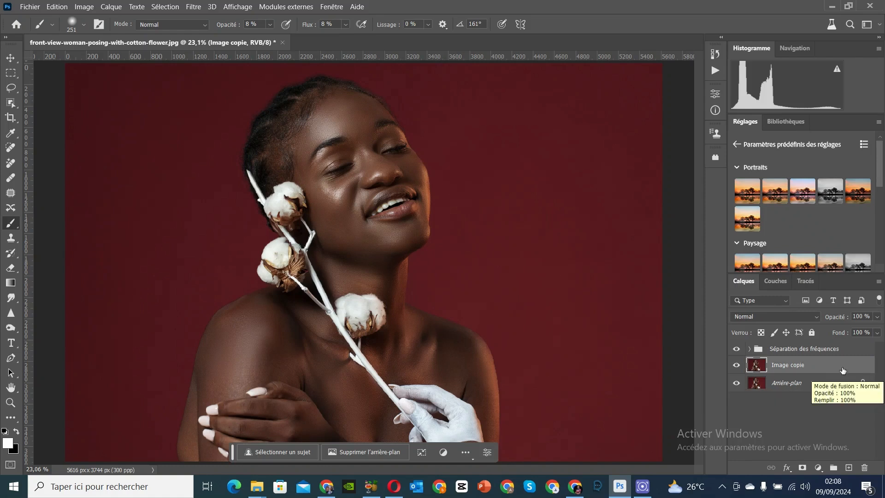
click(836, 351)
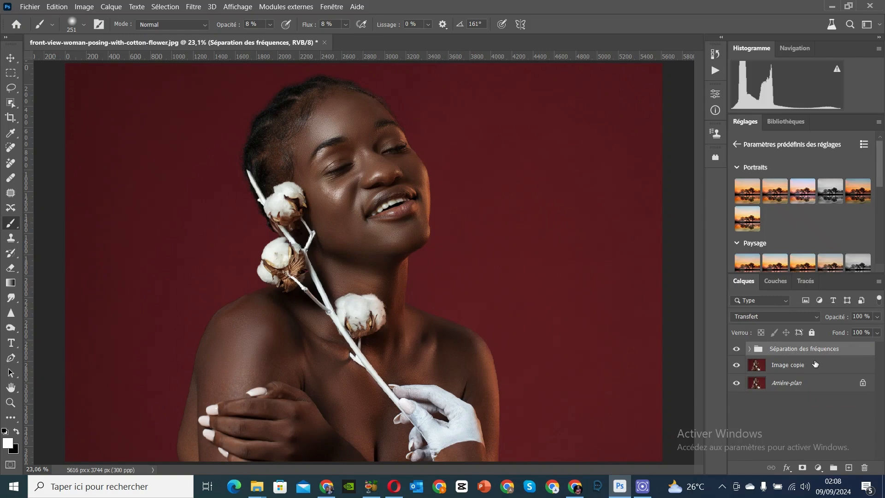
key(ctrl+shift+alt+e)
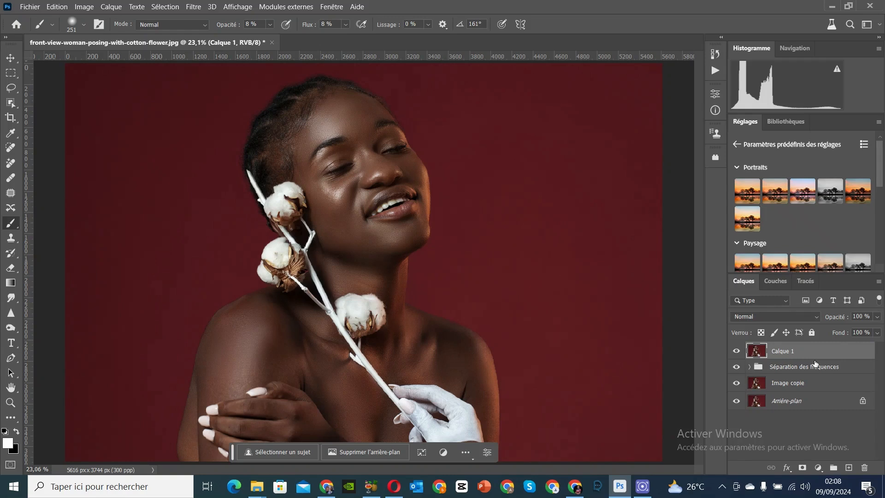
double_click(782, 352)
text(R1)
key(Return)
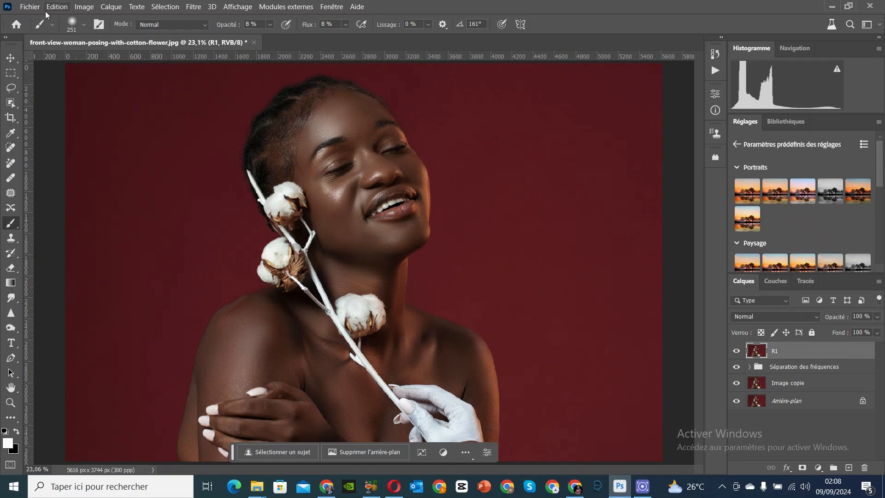
Step: Start a new layer above R1 and name it Dodge and burn
click(109, 8)
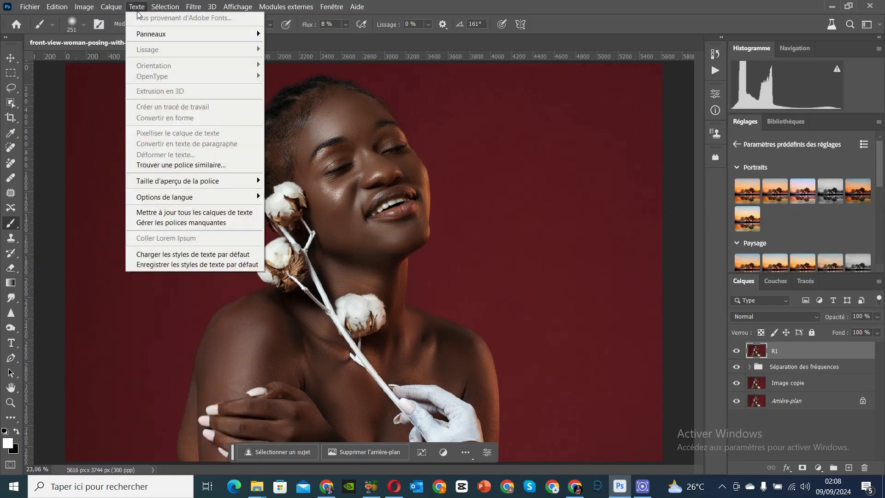
mouse_move(121, 24)
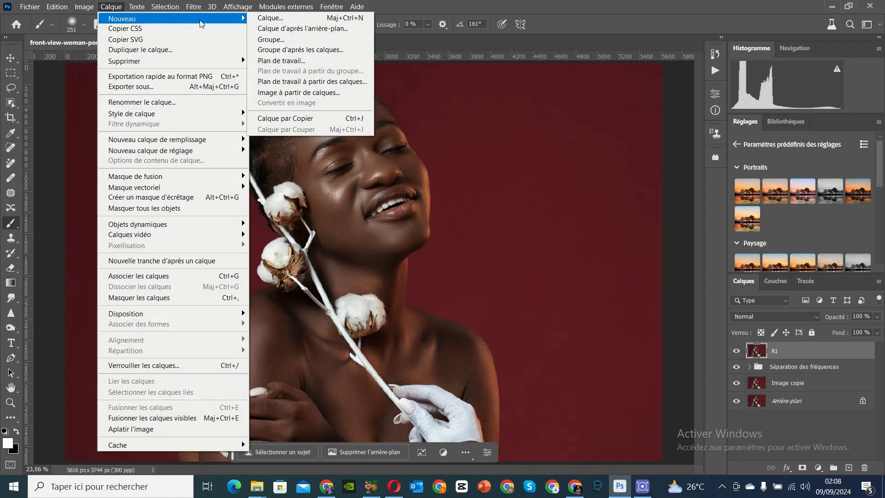
click(279, 19)
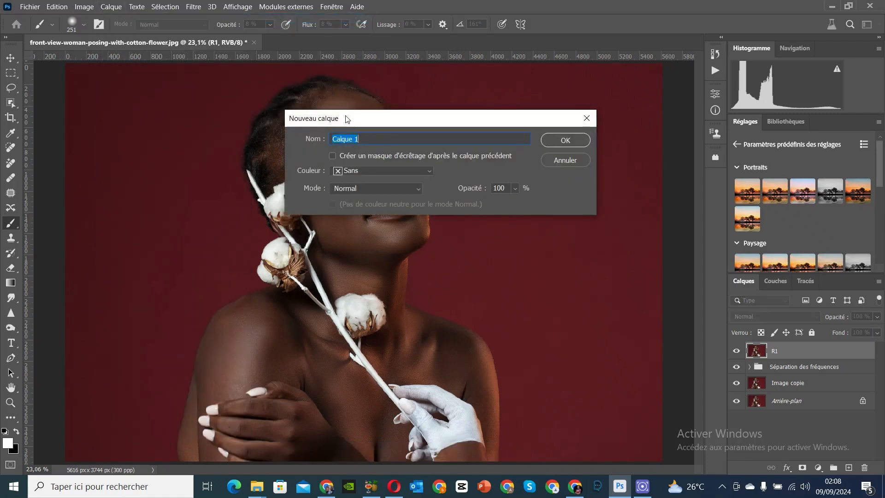
text(DODG)
key(BackSpace)
key(BackSpace)
key(BackSpace)
text(odge and burn)
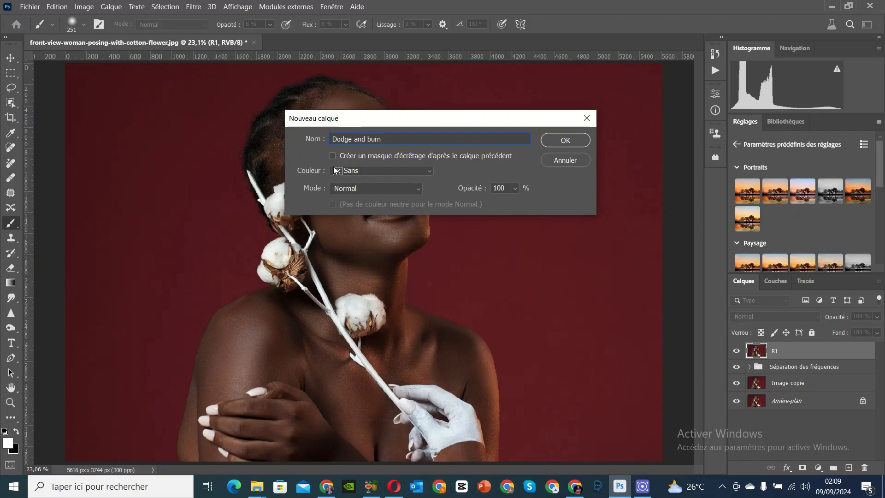
Step: Give the new layer the Gris colour label and Incrustation mode, fill it with neutral 50% gray, and create it
click(350, 171)
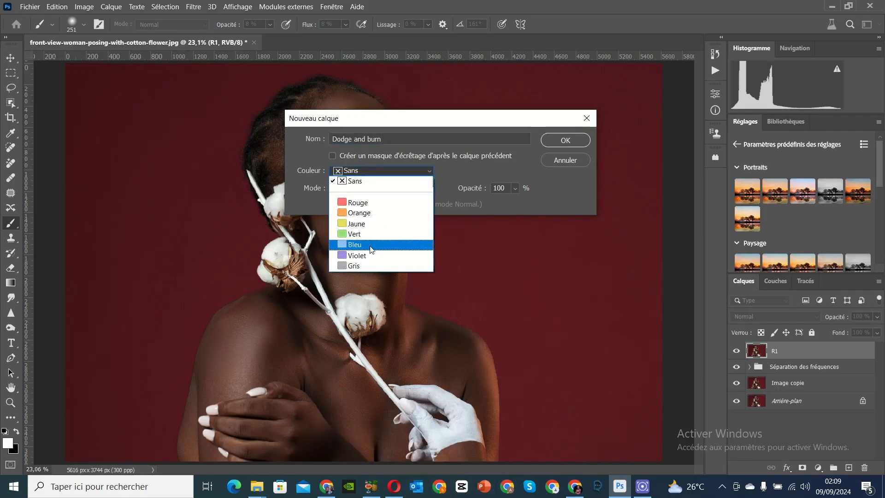
click(372, 266)
click(366, 186)
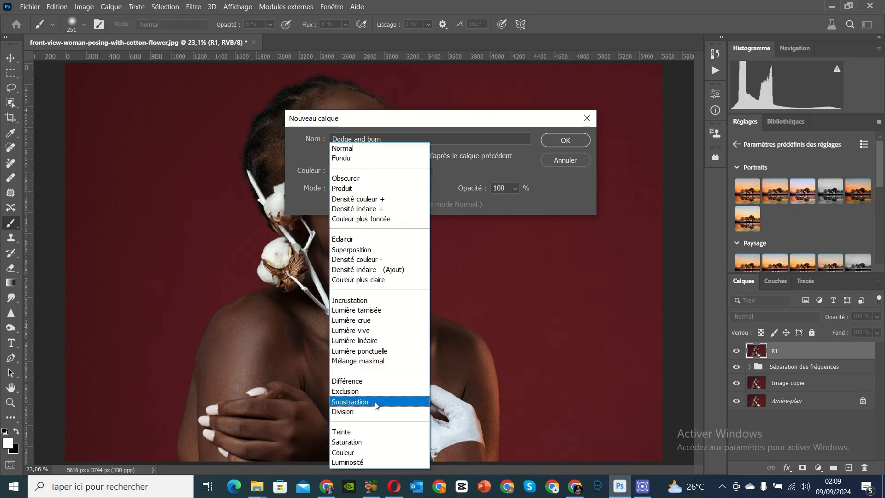
click(374, 300)
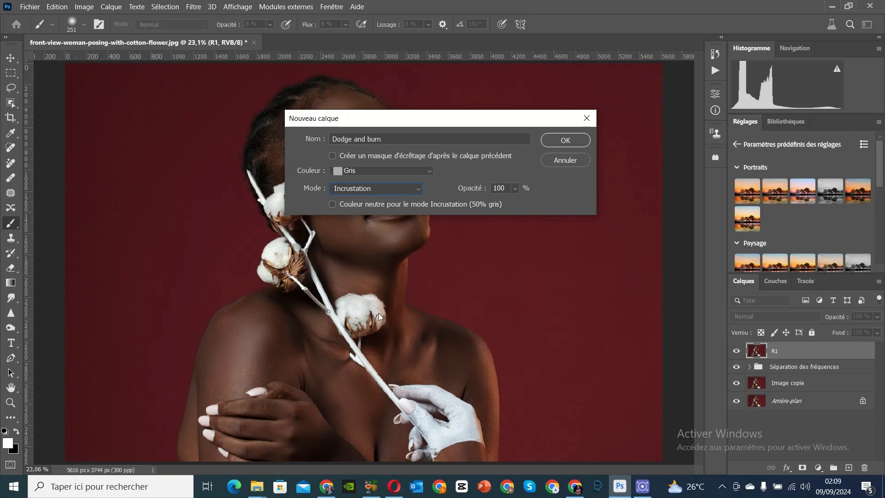
click(334, 203)
click(576, 141)
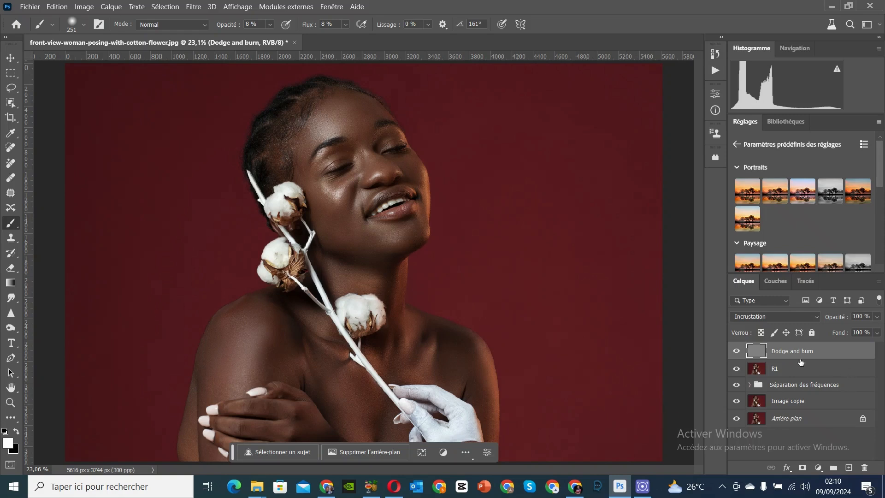
click(790, 369)
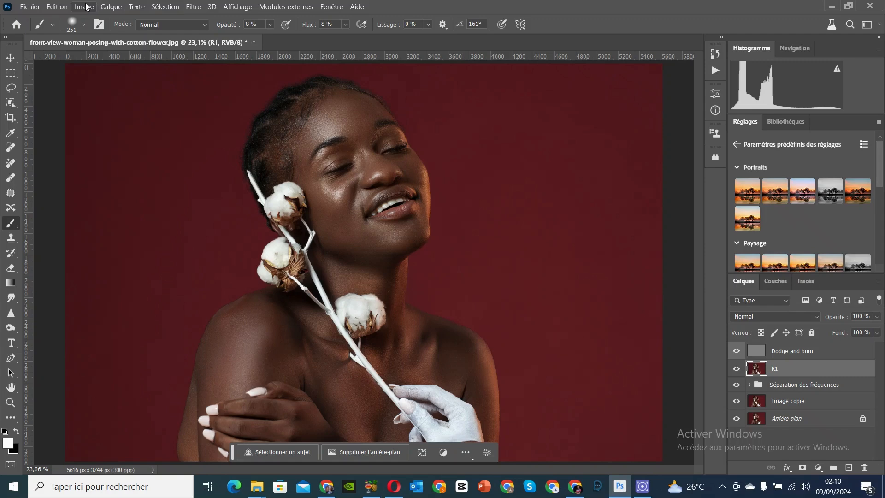
click(194, 7)
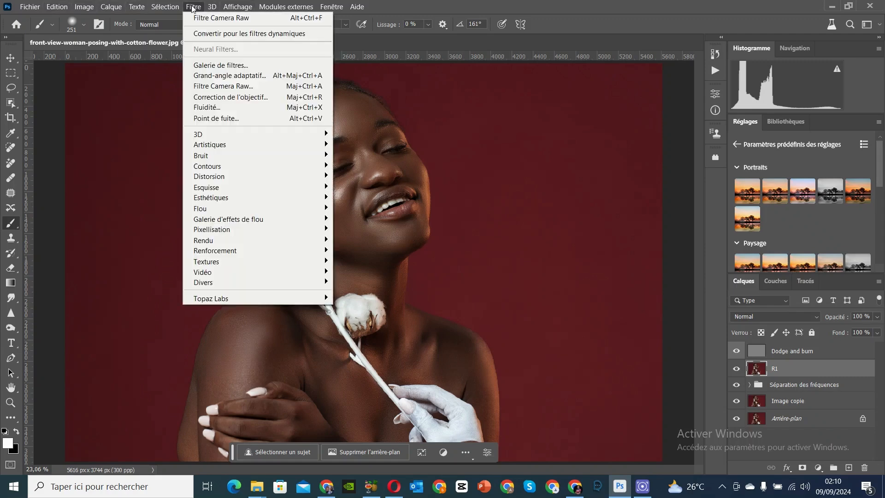
click(233, 85)
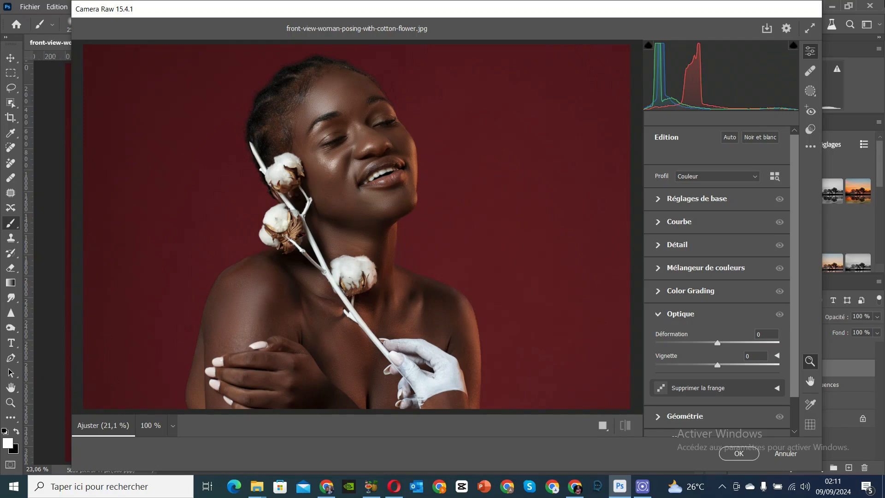
click(786, 453)
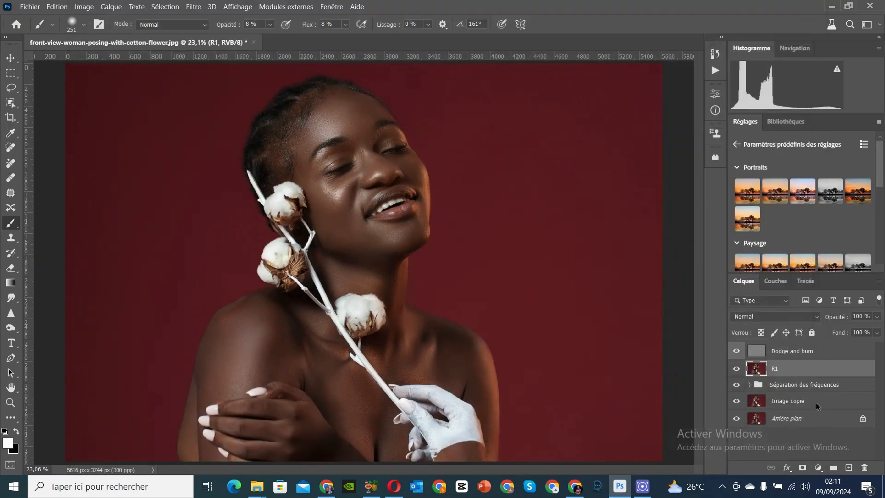
Step: Convert the R1 layer to a smart object and open it in the Camera Raw filter
right_click(802, 372)
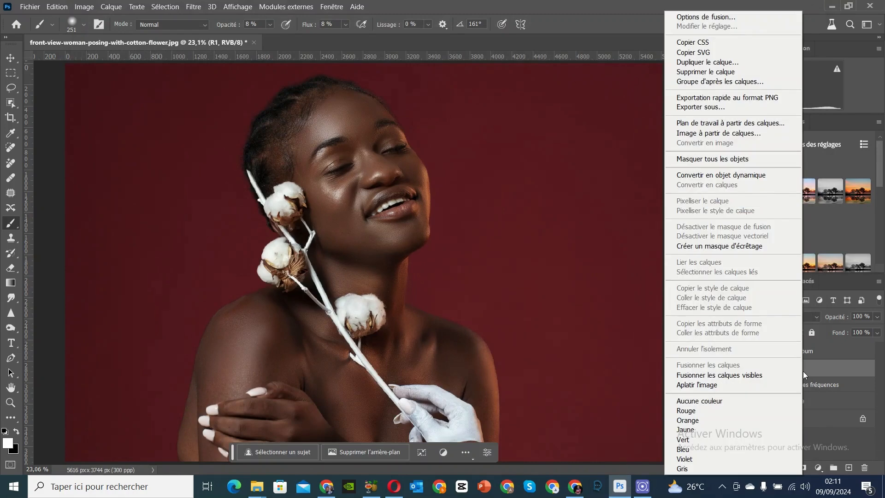
click(730, 177)
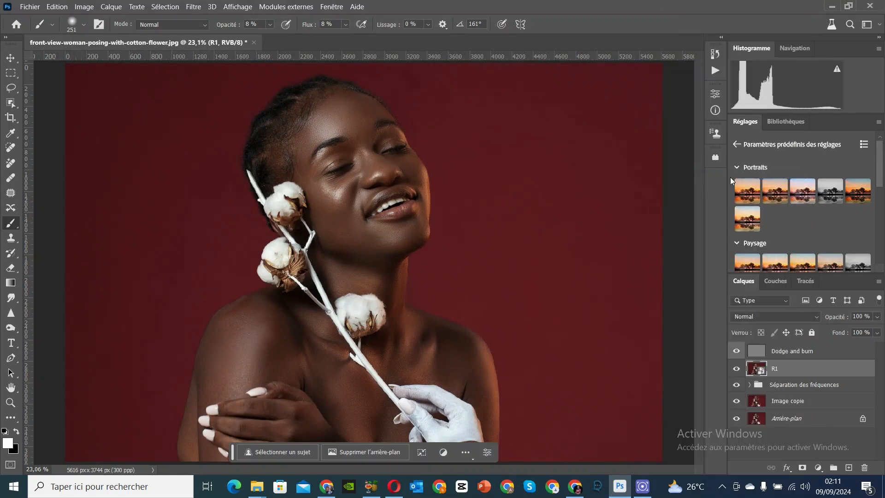
click(193, 7)
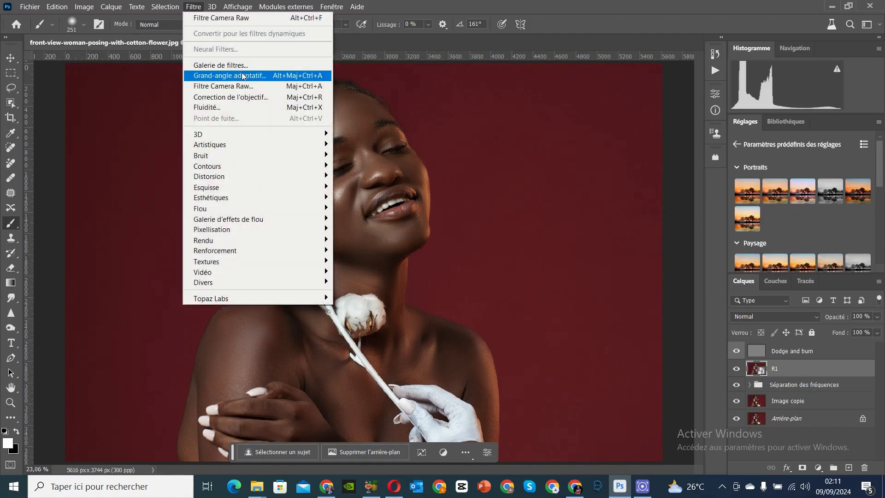
click(252, 86)
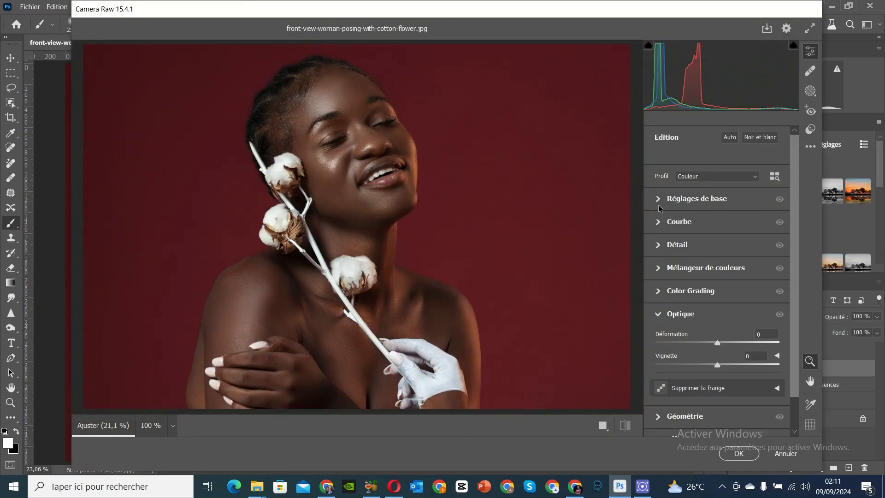
Step: Set Tons clairs to -30 and Clarté to +15 in the basic adjustments and apply the Camera Raw filter
click(657, 200)
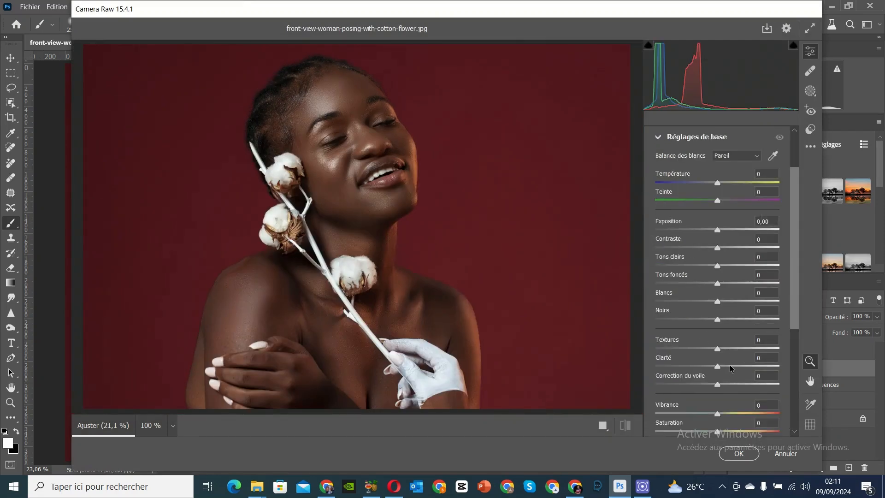
scroll(730, 368, down, 5)
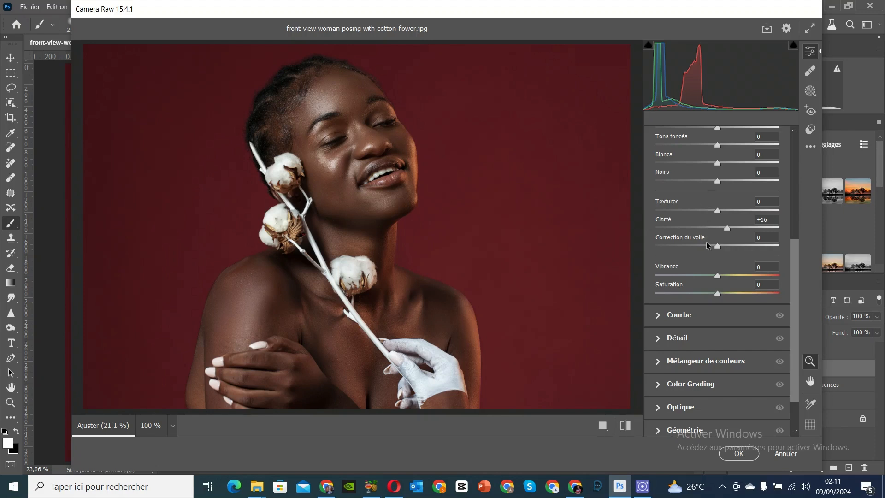
scroll(707, 245, up, 5)
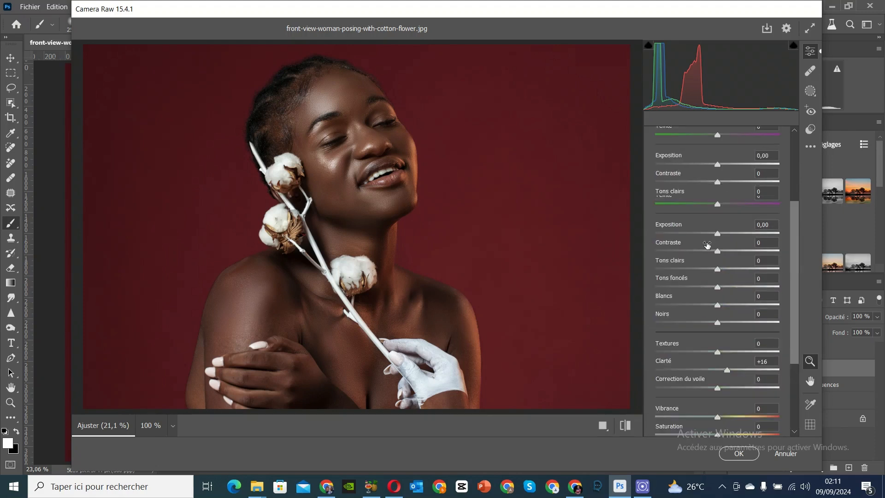
scroll(706, 246, down, 3)
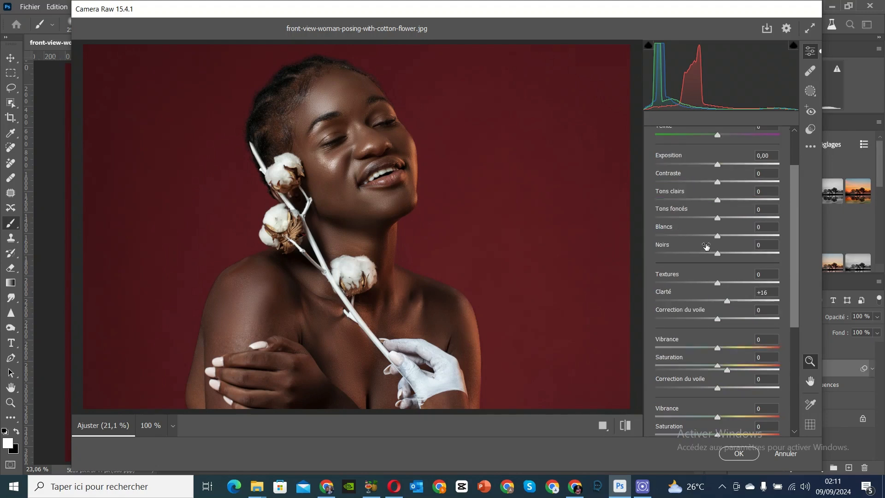
scroll(706, 247, up, 3)
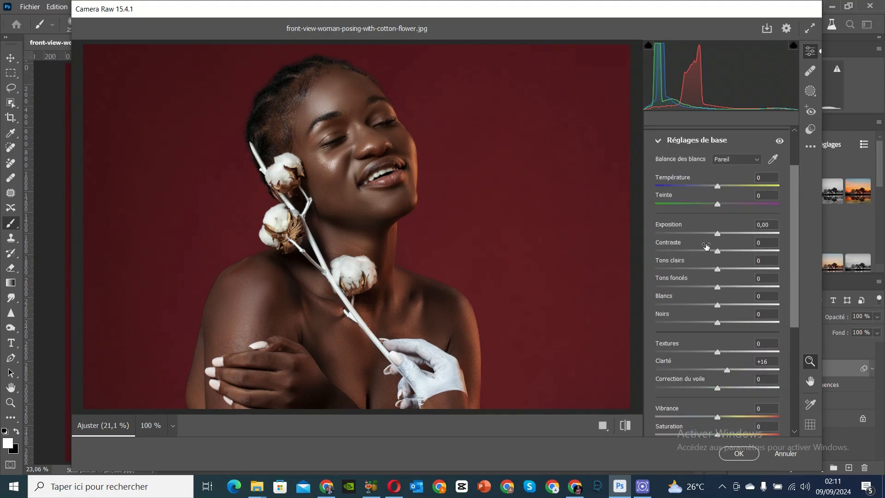
scroll(707, 246, down, 6)
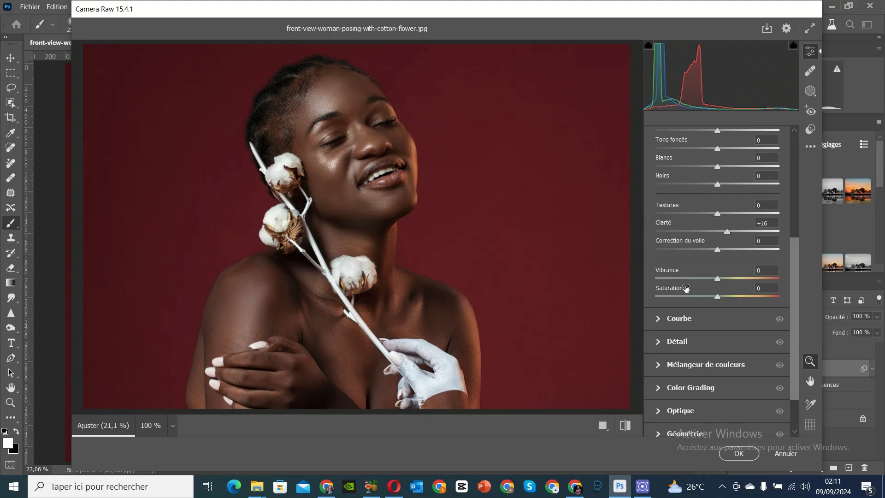
scroll(686, 288, up, 6)
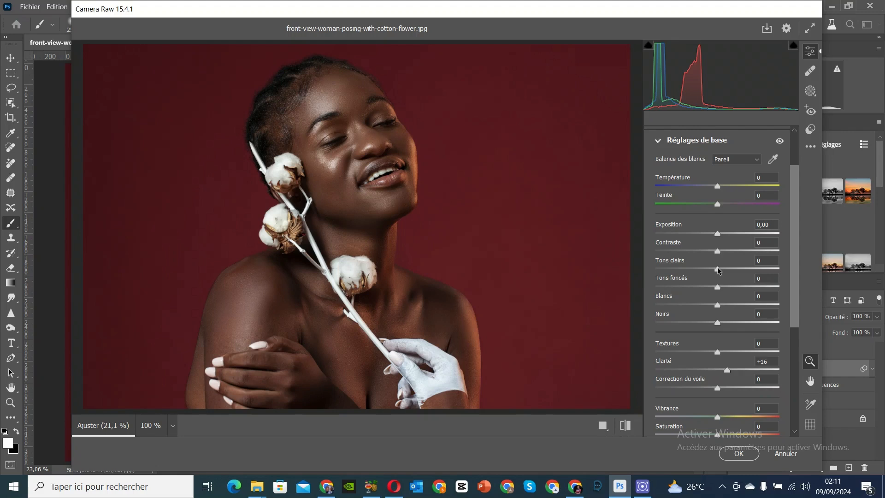
drag(717, 271, 708, 273)
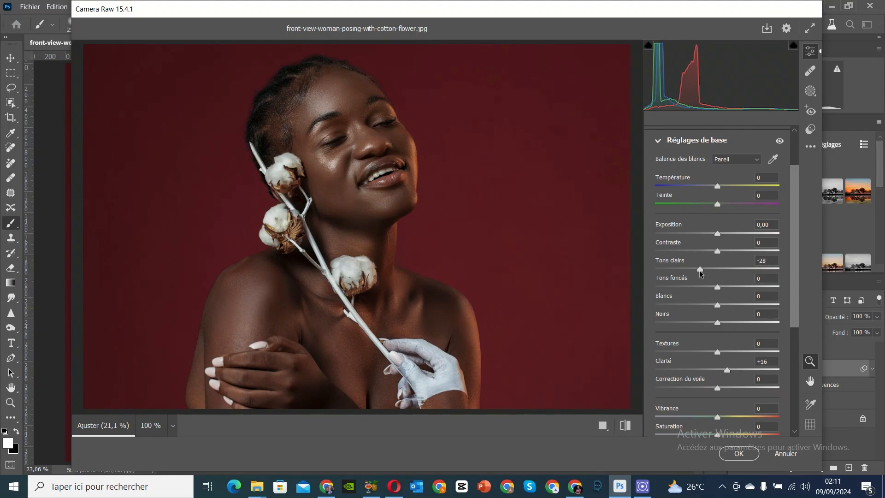
scroll(705, 278, down, 5)
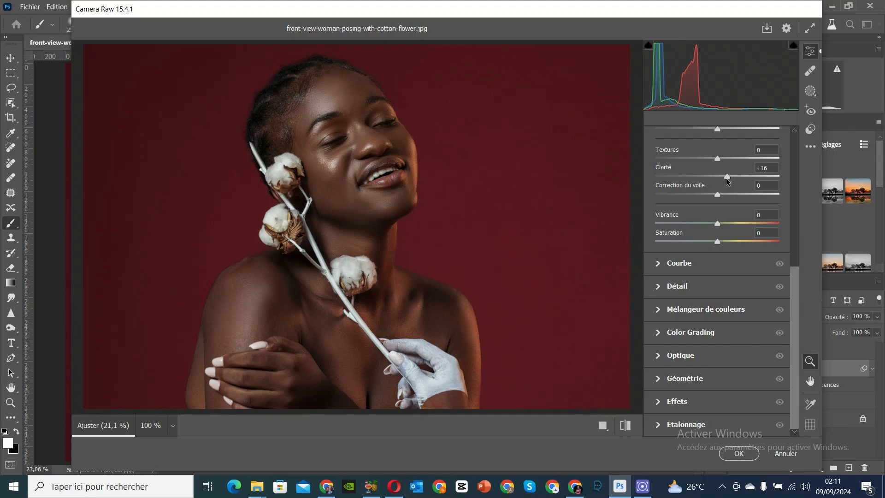
scroll(705, 223, up, 5)
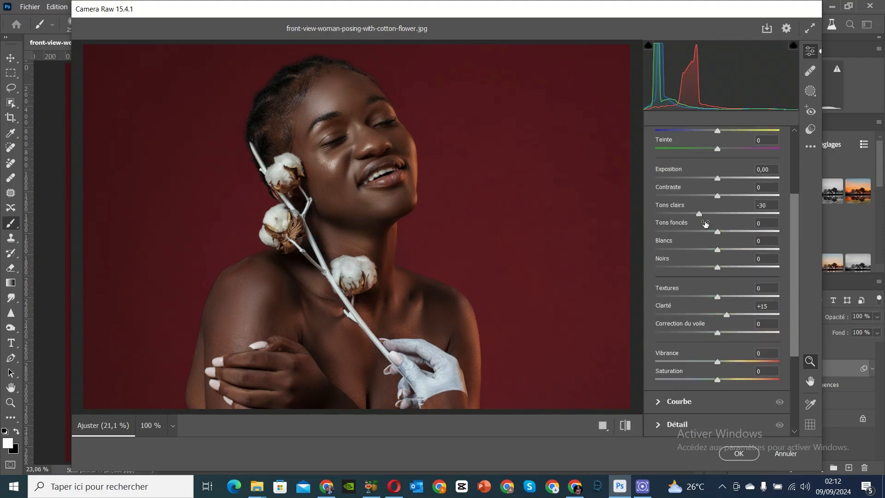
click(738, 453)
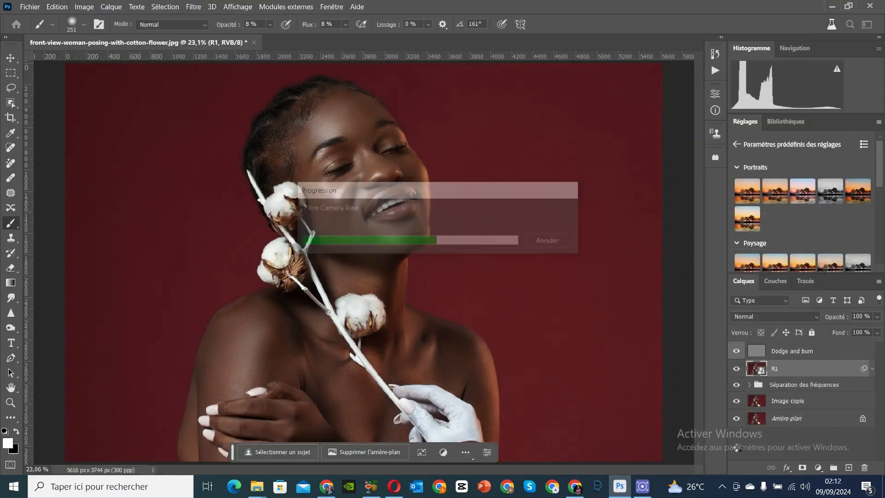
Step: Add a Noir et blanc adjustment layer with default values above the Dodge and burn layer and collapse its properties
click(793, 353)
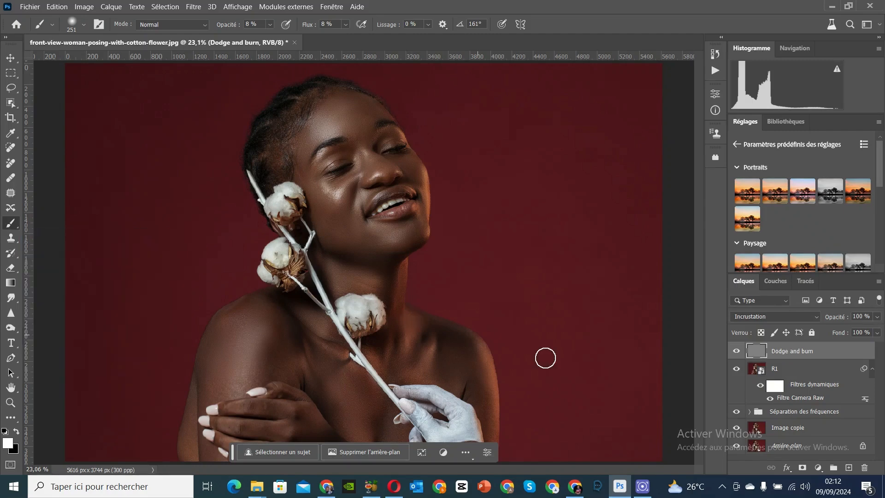
click(818, 468)
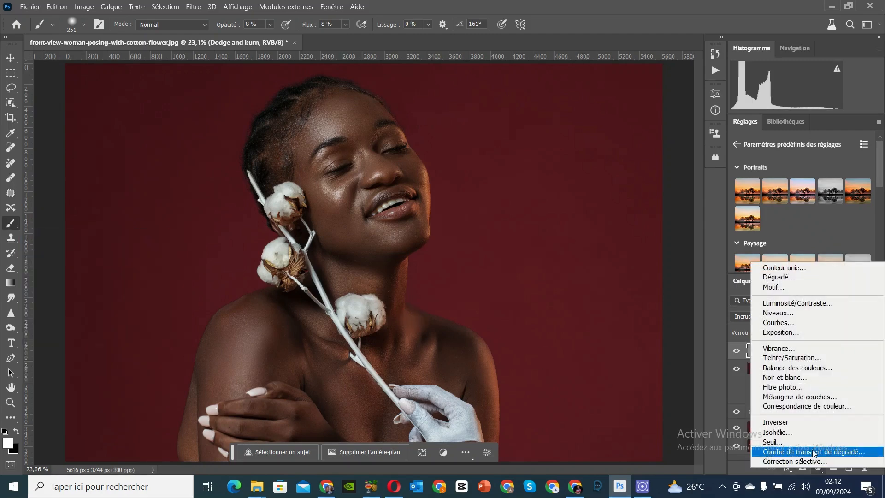
click(805, 378)
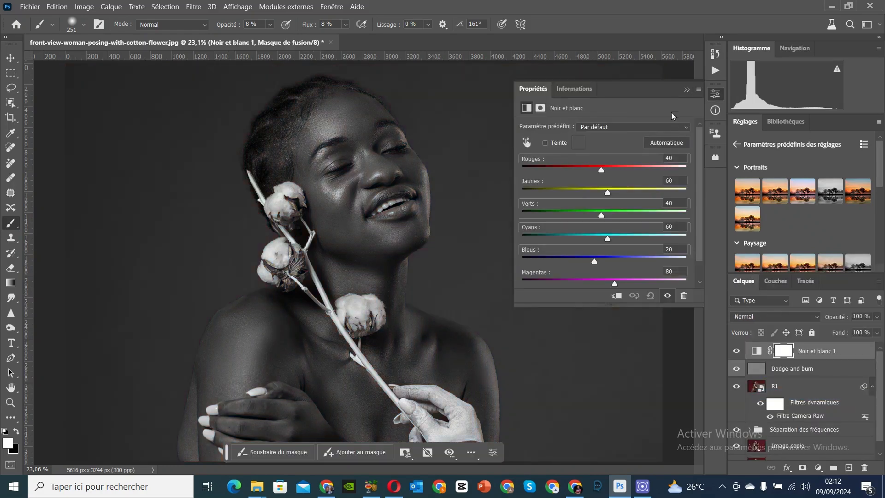
click(686, 90)
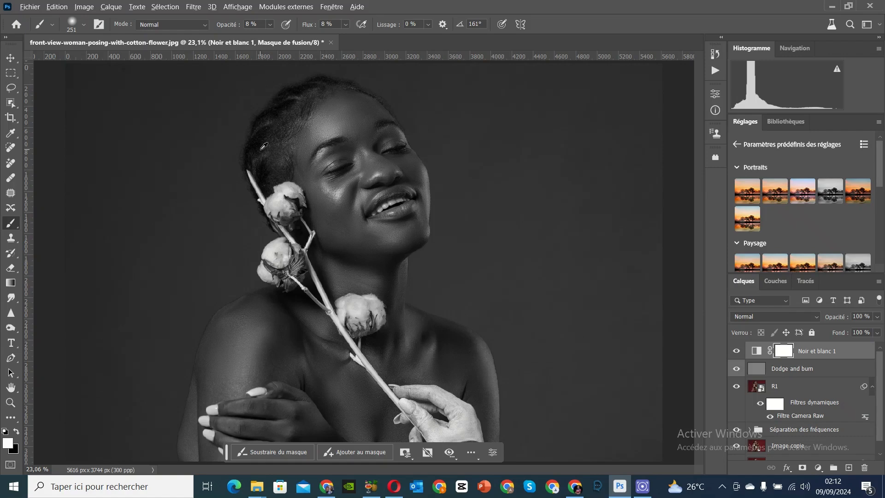
Step: Select the Dodge and burn layer and brush white at 8% opacity and flow over the face's highlights, from forehead to chin
scroll(360, 87, up, 10)
scroll(418, 85, up, 2)
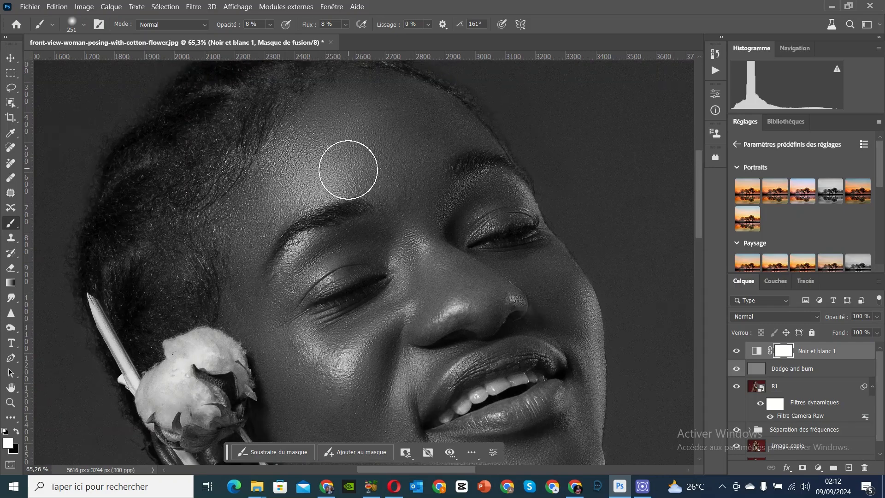
scroll(470, 304, down, 2)
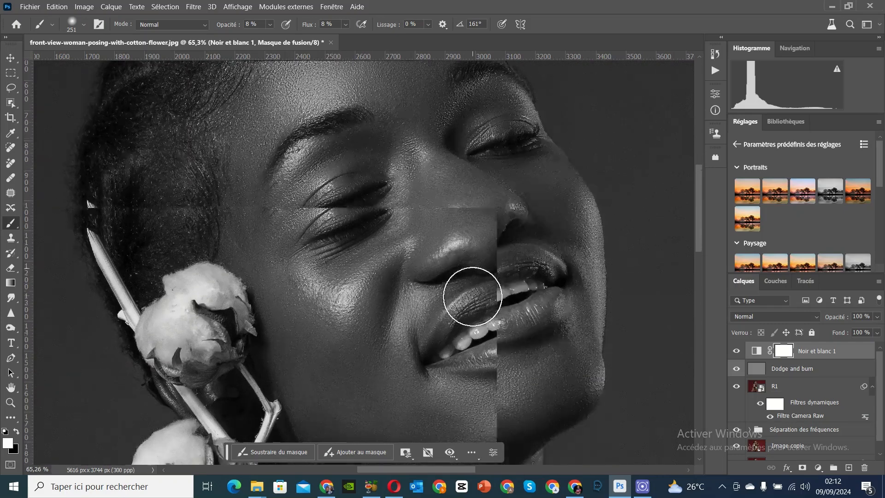
scroll(346, 195, up, 1)
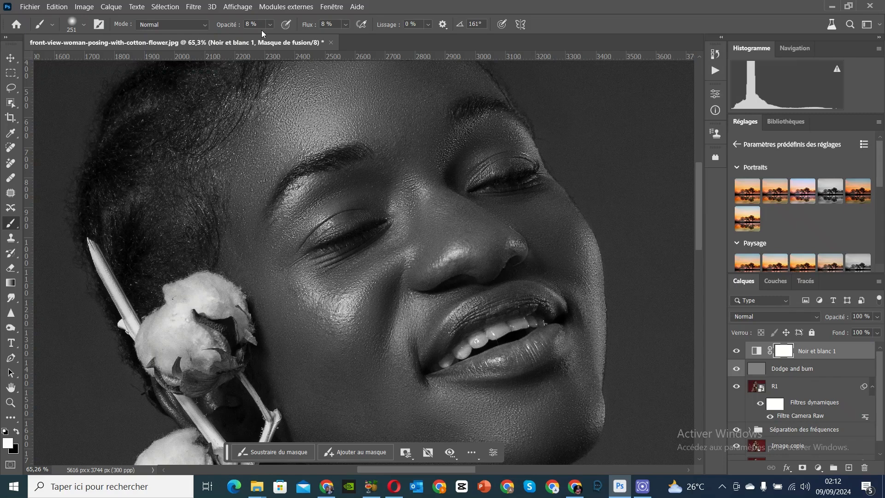
scroll(62, 182, down, 1)
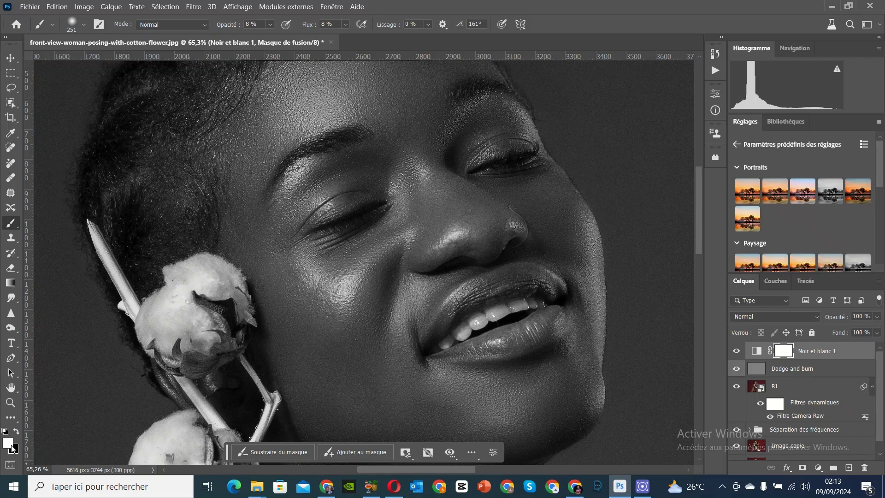
scroll(293, 316, up, 2)
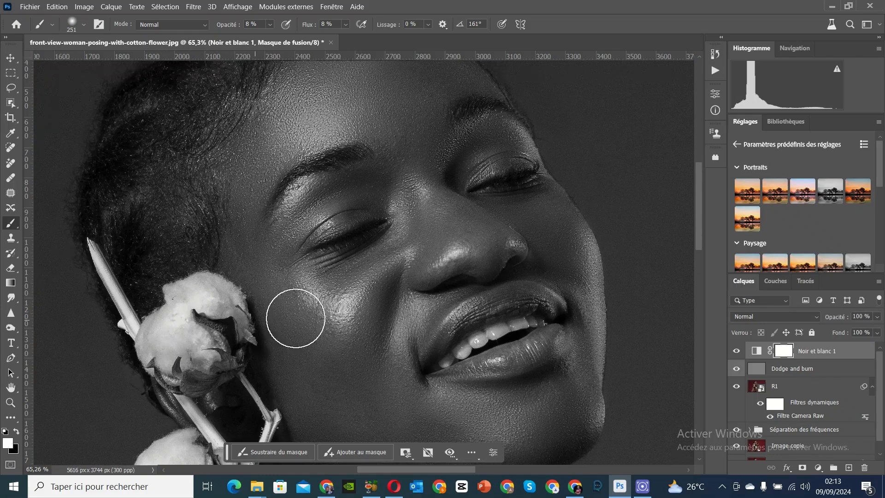
click(801, 373)
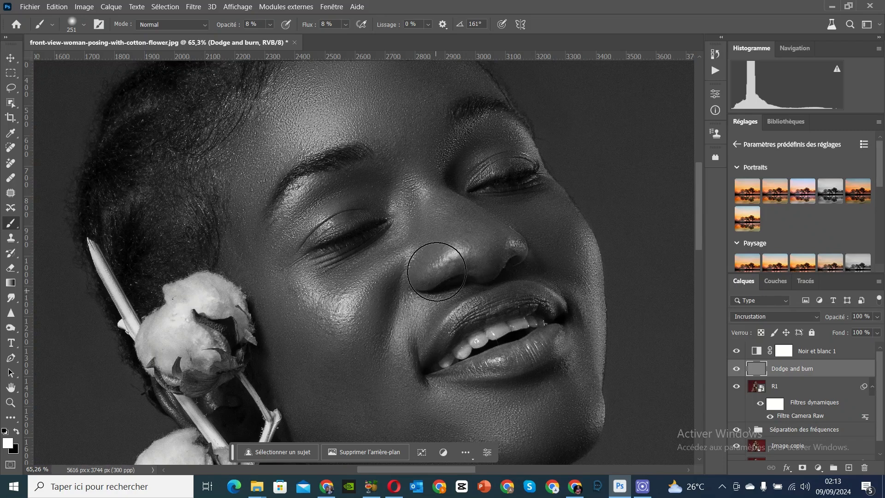
scroll(445, 258, up, 2)
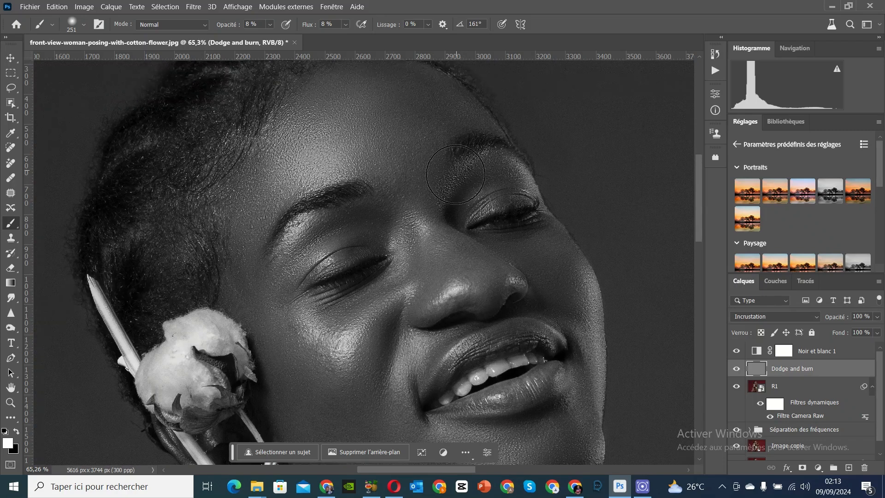
scroll(526, 231, down, 2)
scroll(526, 231, down, 2)
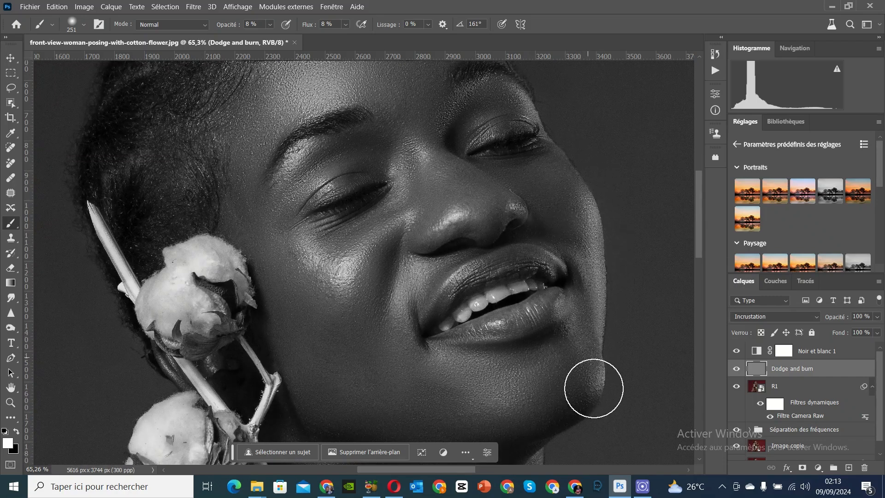
scroll(454, 358, down, 5)
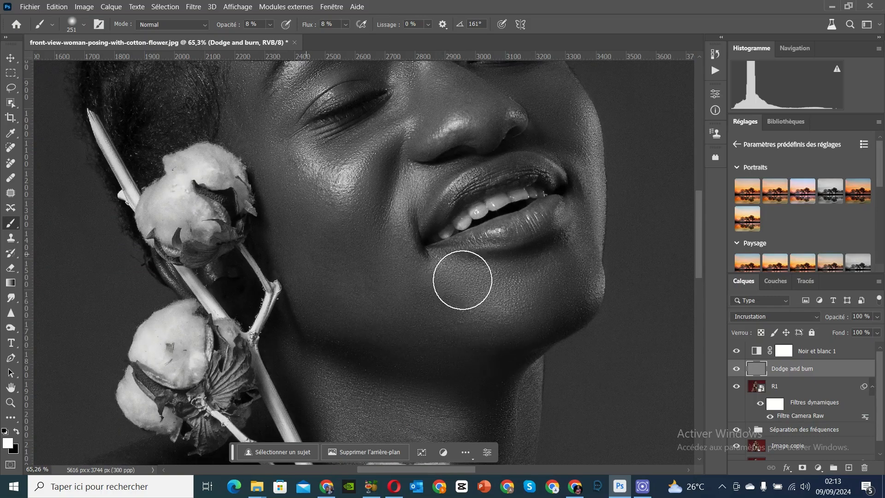
Step: Dodge the highlights of the neck, shoulders and chest with the white 251 px brush on the Dodge and burn layer
scroll(526, 322, down, 5)
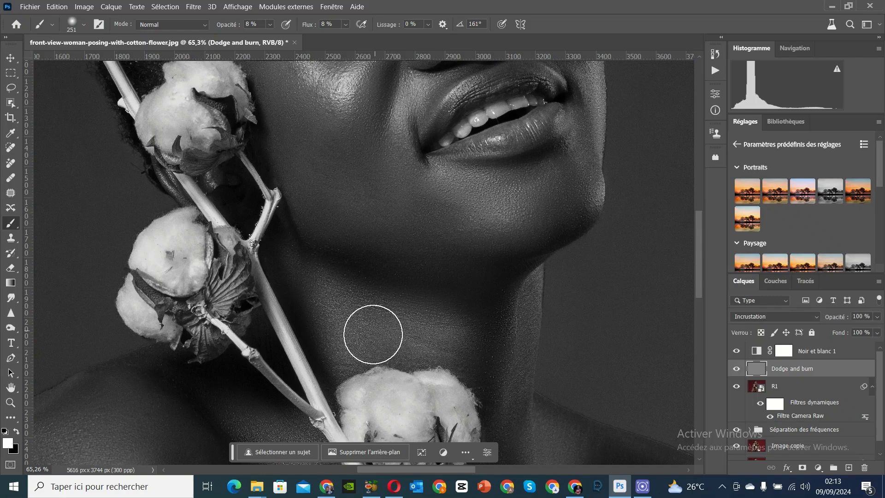
scroll(350, 332, down, 5)
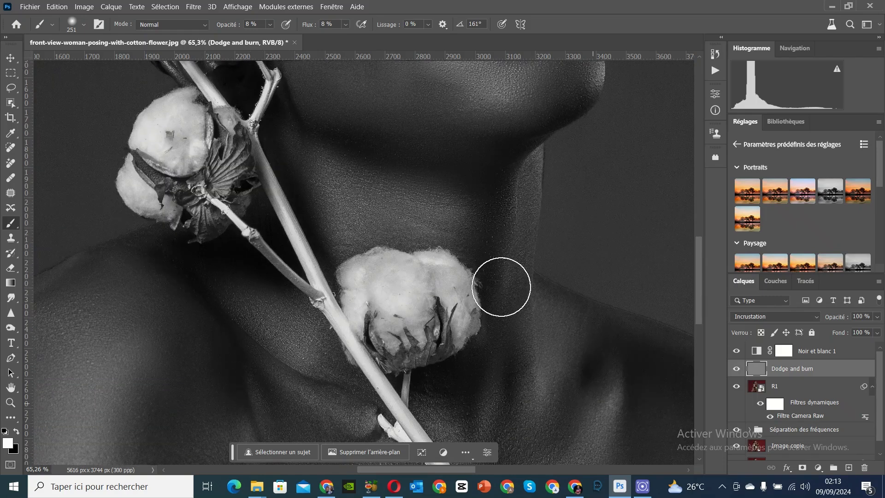
scroll(501, 413, down, 5)
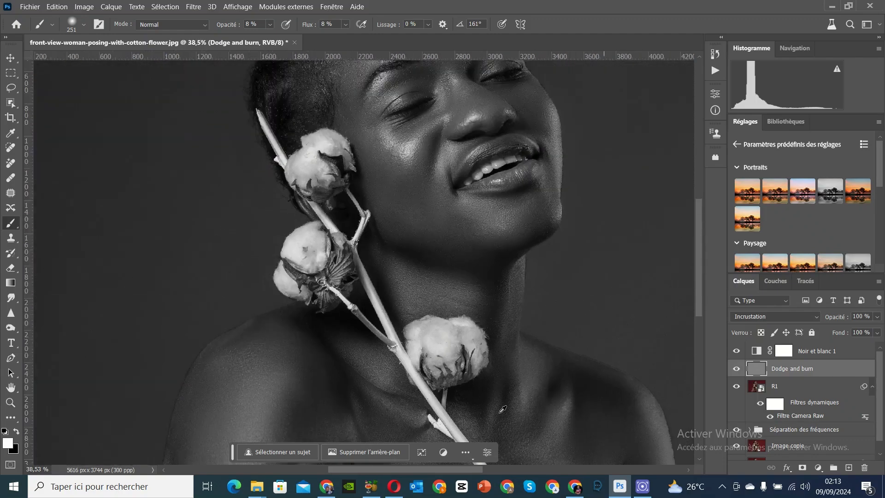
scroll(257, 390, up, 2)
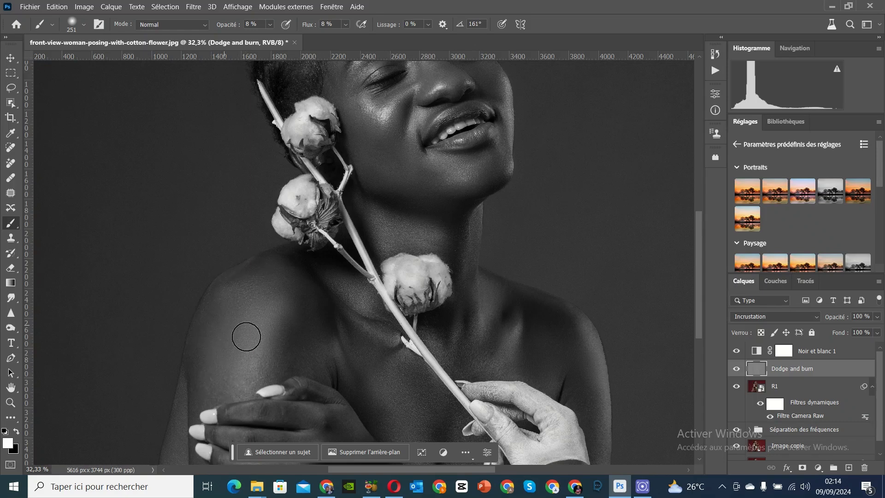
scroll(471, 377, down, 1)
scroll(471, 377, up, 2)
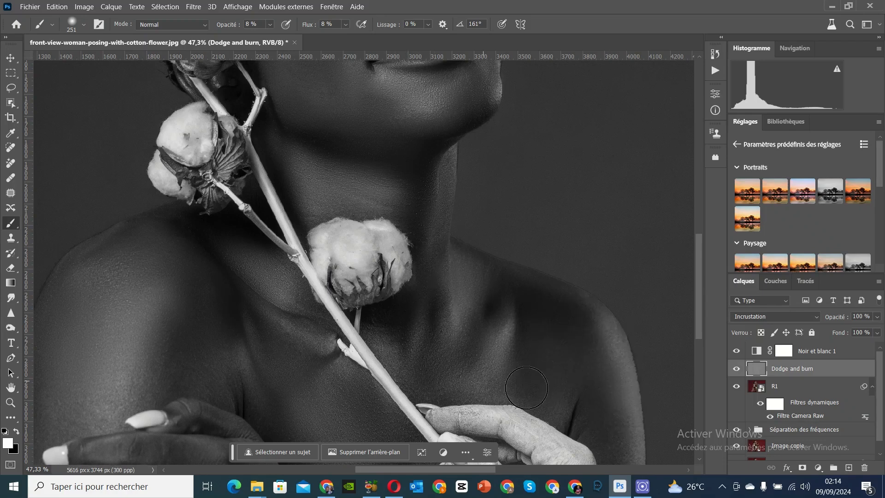
scroll(404, 392, down, 2)
scroll(403, 392, down, 3)
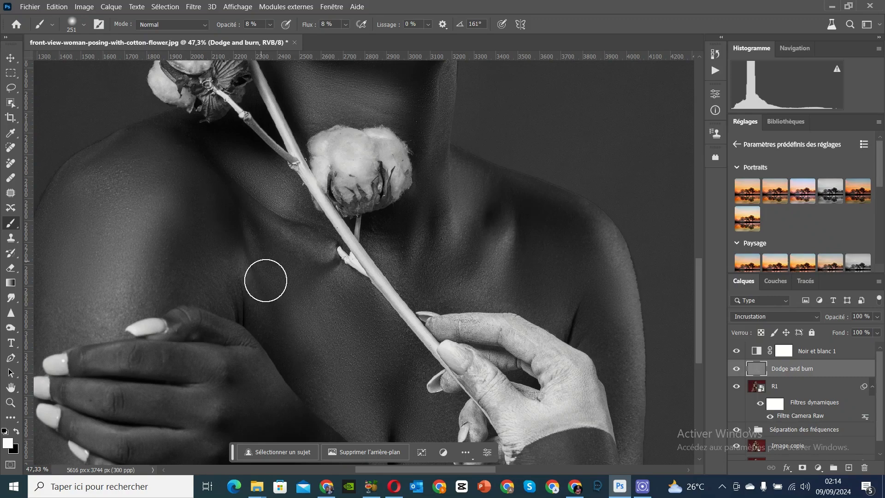
scroll(353, 388, down, 2)
scroll(353, 389, down, 2)
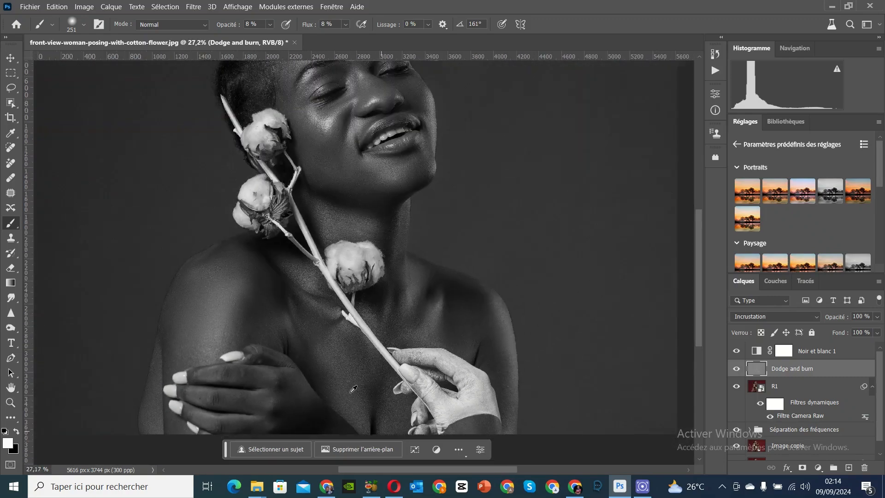
Step: Compare the face with and without the Dodge and burn layer by toggling its visibility repeatedly, leaving the layer shown
scroll(380, 323, down, 2)
scroll(334, 106, up, 5)
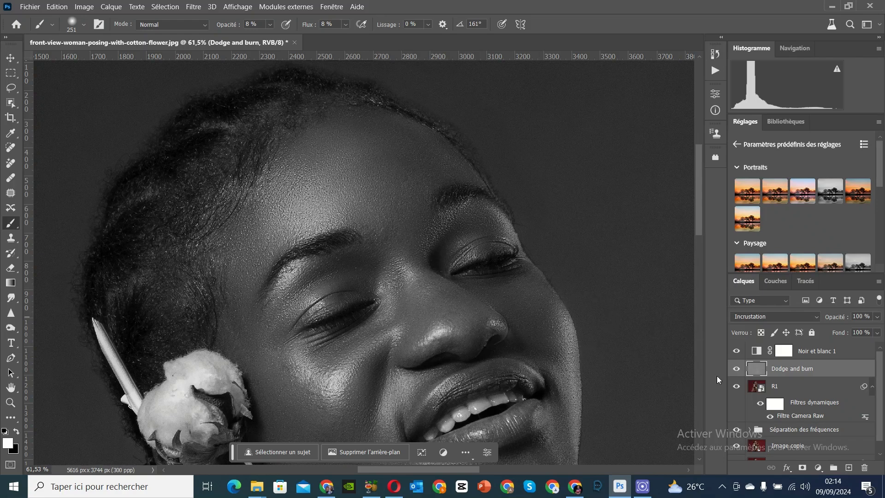
click(737, 370)
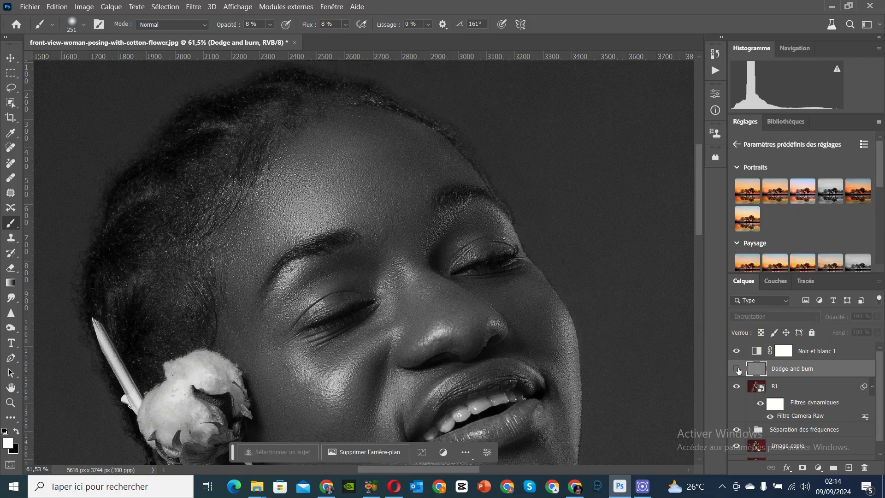
click(737, 369)
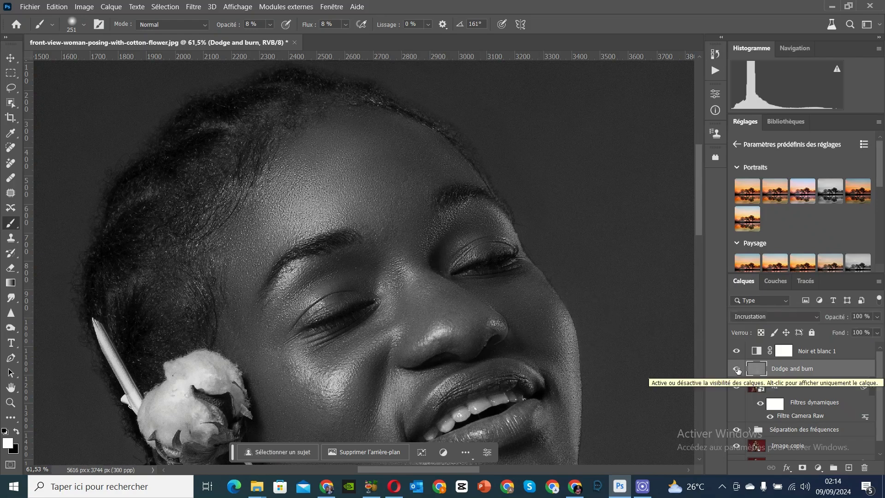
click(738, 369)
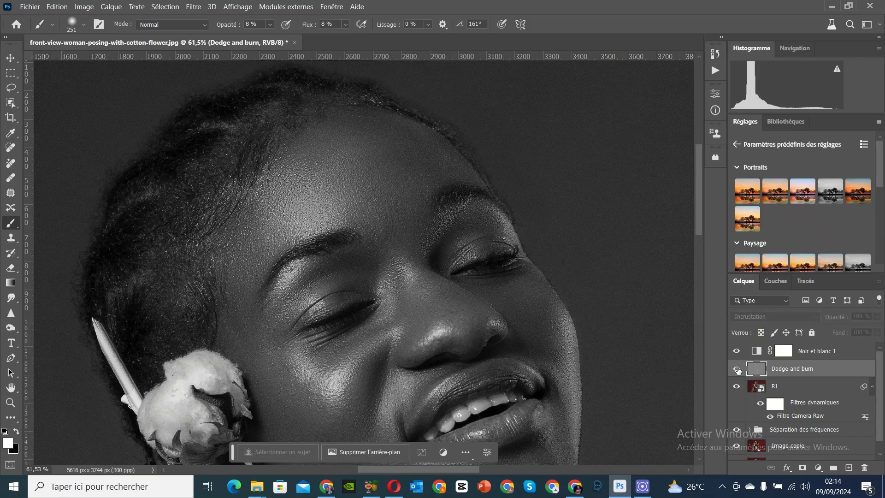
click(737, 370)
click(737, 370)
click(737, 370)
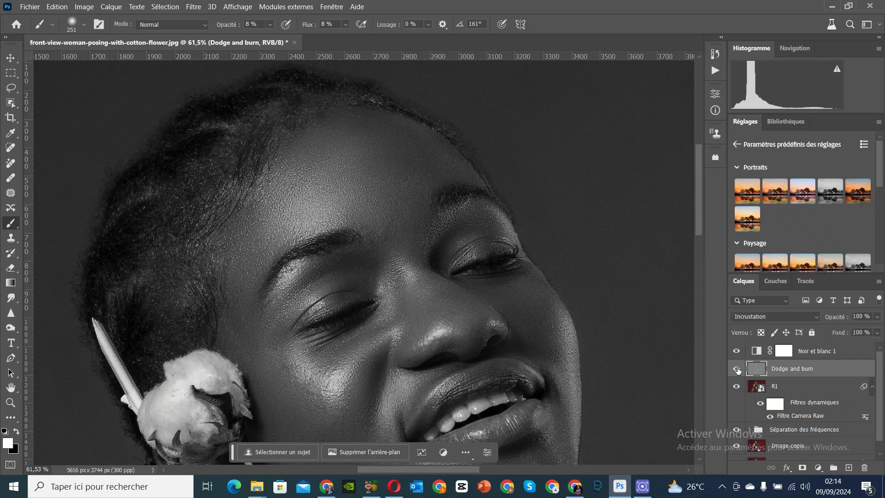
click(738, 370)
click(737, 370)
click(737, 370)
click(737, 370)
Step: Swap the foreground colour to black, set the brush to 117 px and burn the shadows around the eyes, nose and mouth
click(16, 432)
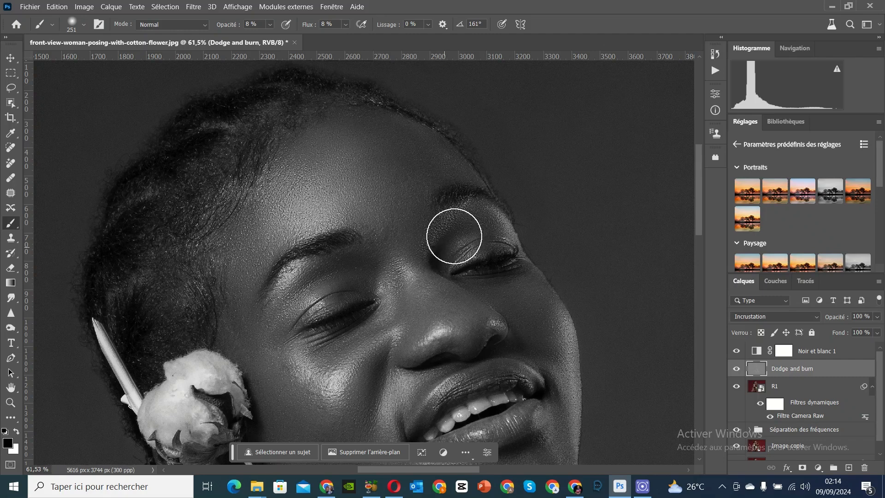
right_click(436, 243)
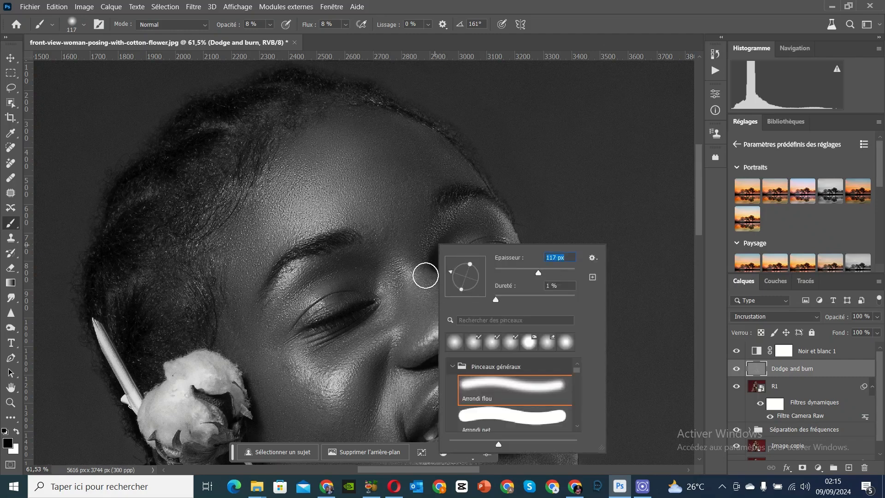
click(426, 262)
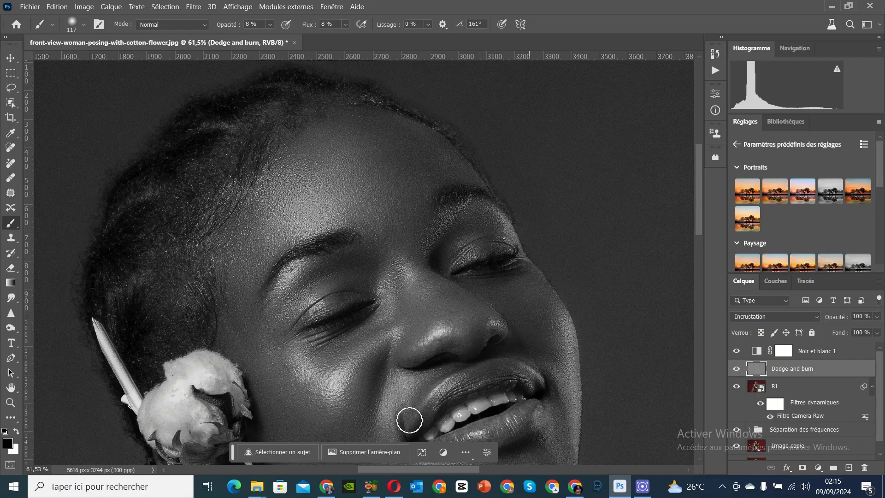
scroll(502, 384, down, 1)
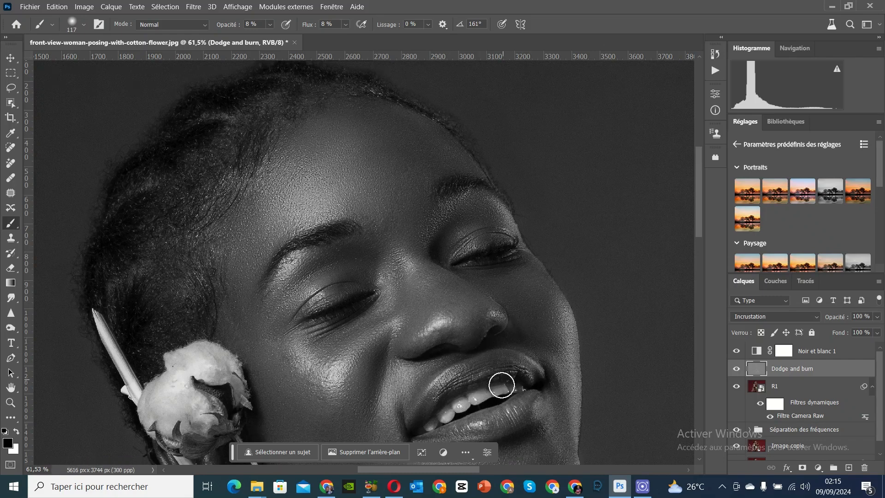
scroll(501, 385, down, 5)
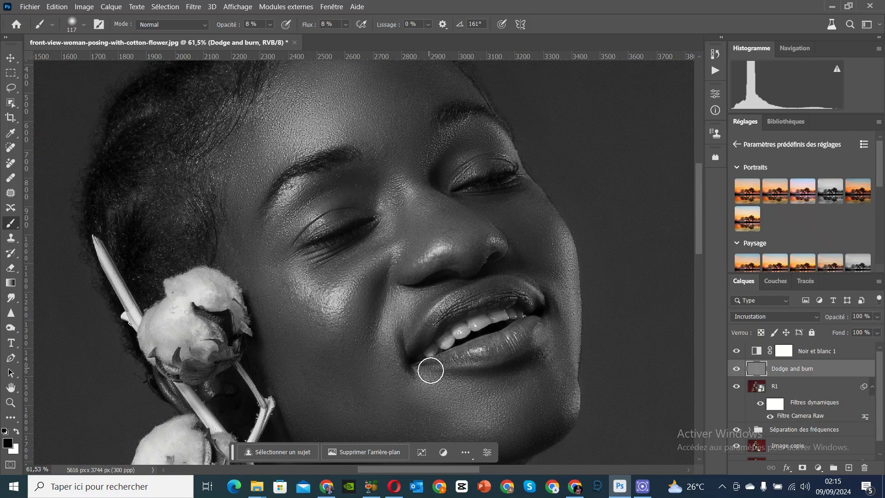
scroll(557, 410, down, 5)
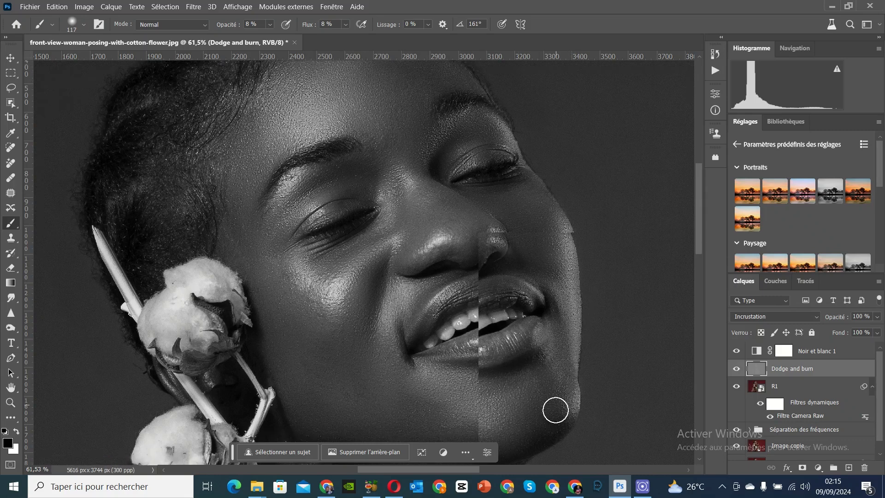
Step: Set the brush size to 196 px and burn the shadows along the cheek, jaw and neck with black
scroll(554, 399, down, 2)
right_click(331, 325)
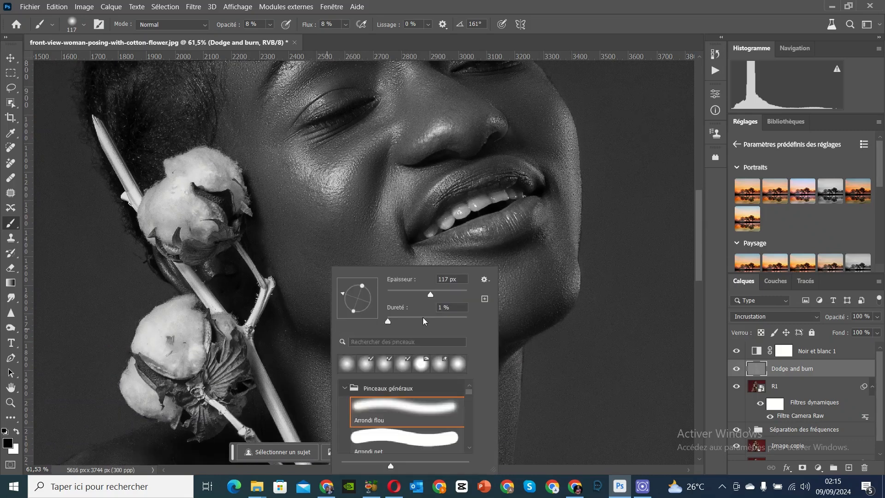
click(447, 294)
click(244, 251)
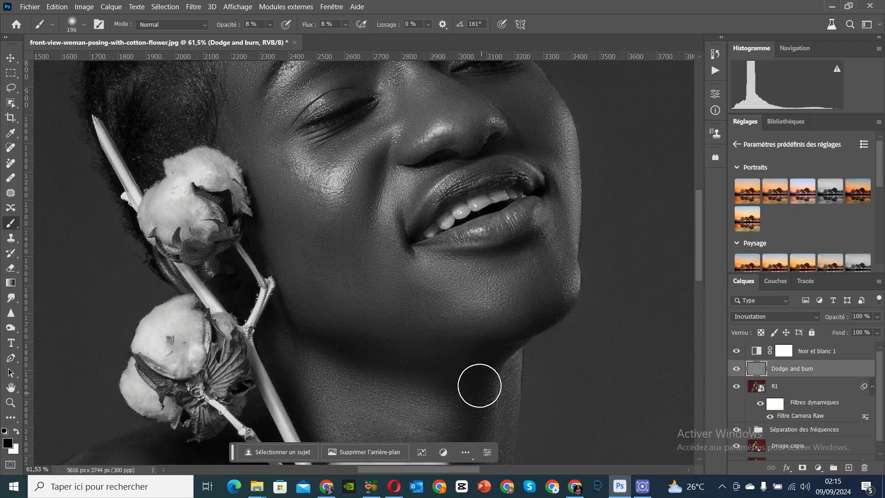
scroll(479, 385, down, 4)
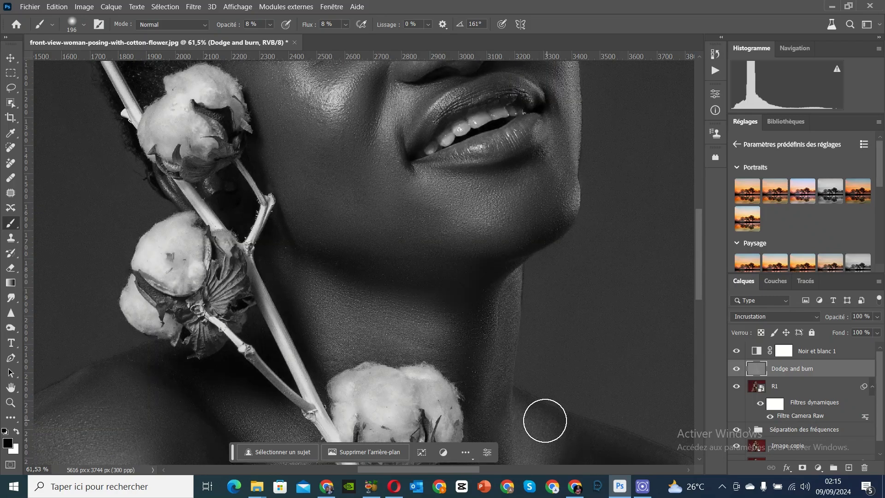
scroll(461, 369, down, 4)
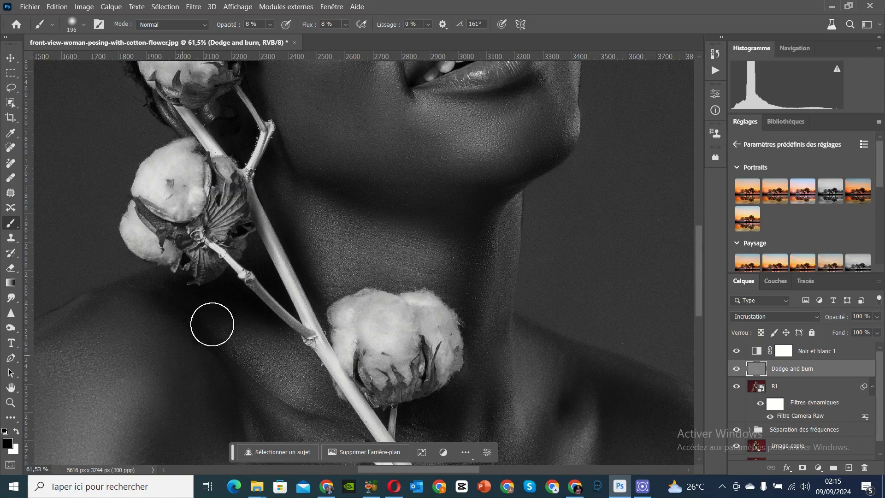
Step: Enlarge the brush to 396 px and burn the shadows of the shoulders, arm and chest with black
alt+scroll(212, 360, down, 5)
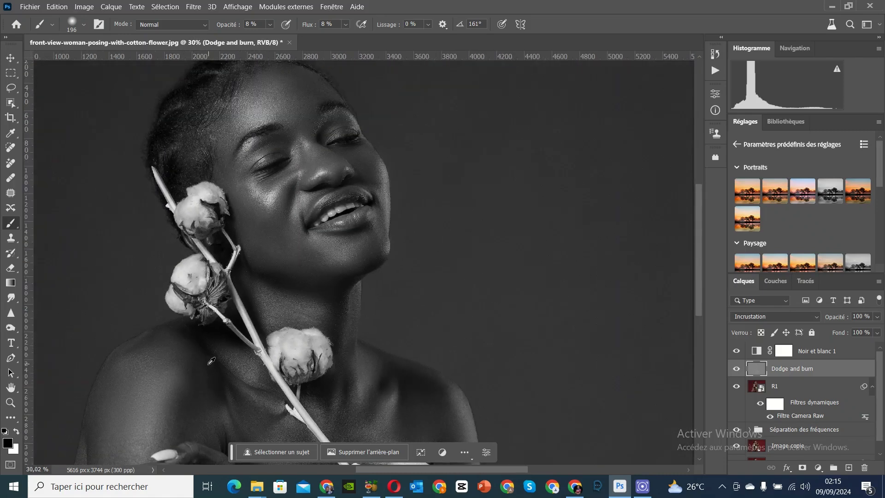
scroll(209, 362, down, 5)
right_click(229, 353)
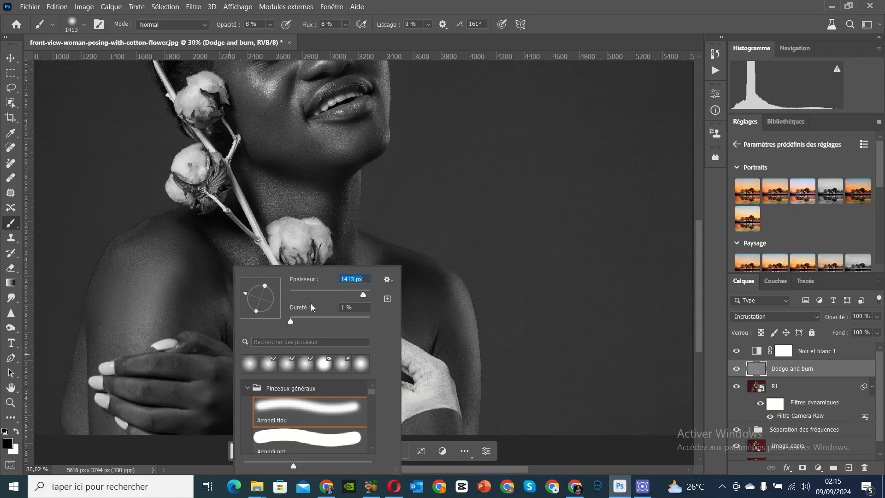
drag(362, 294, 357, 294)
mouse_move(91, 331)
mouse_down()
mouse_move(84, 408)
mouse_move(109, 349)
mouse_move(203, 355)
mouse_move(247, 418)
mouse_move(230, 389)
mouse_move(237, 398)
mouse_move(223, 336)
mouse_move(252, 396)
mouse_up()
scroll(312, 361, up, 2)
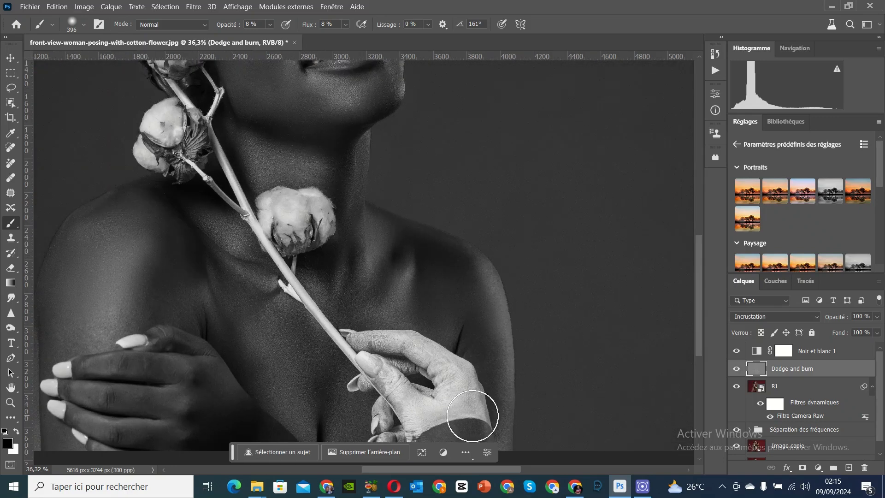
Step: Compare the shoulders, chest and hands with and without the Dodge and burn layer, leave it shown, and inspect the whole portrait
scroll(494, 377, down, 1)
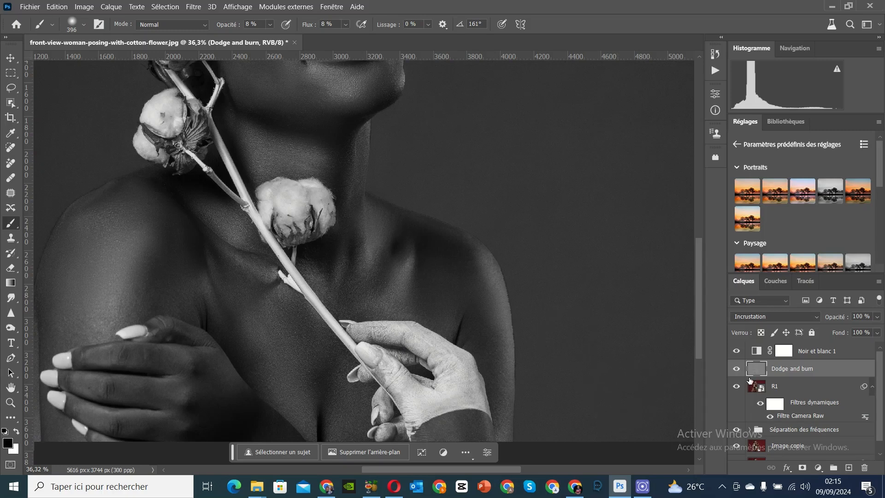
click(736, 369)
click(736, 369)
click(737, 369)
click(737, 369)
scroll(388, 244, down, 2)
scroll(389, 244, down, 1)
scroll(291, 152, up, 3)
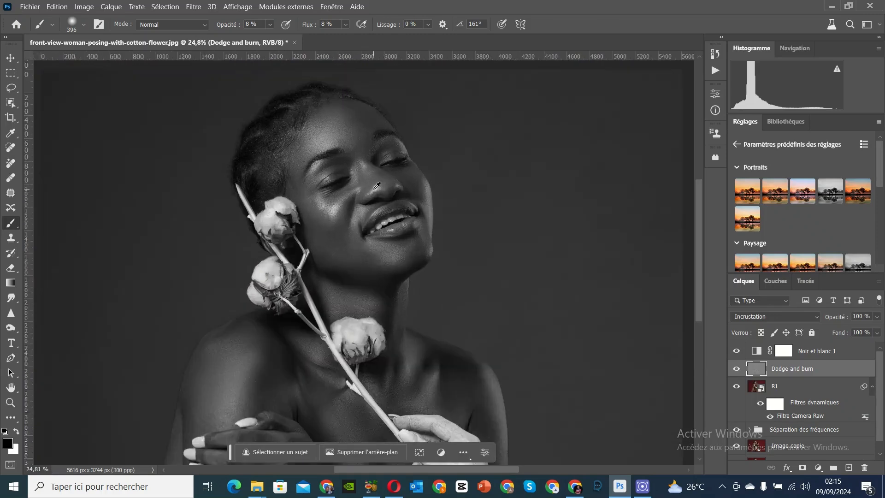
scroll(291, 152, up, 1)
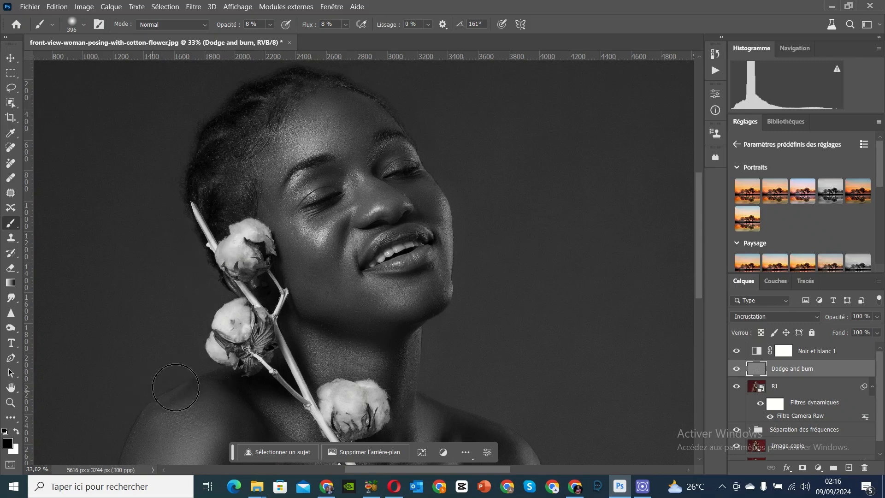
scroll(264, 301, down, 4)
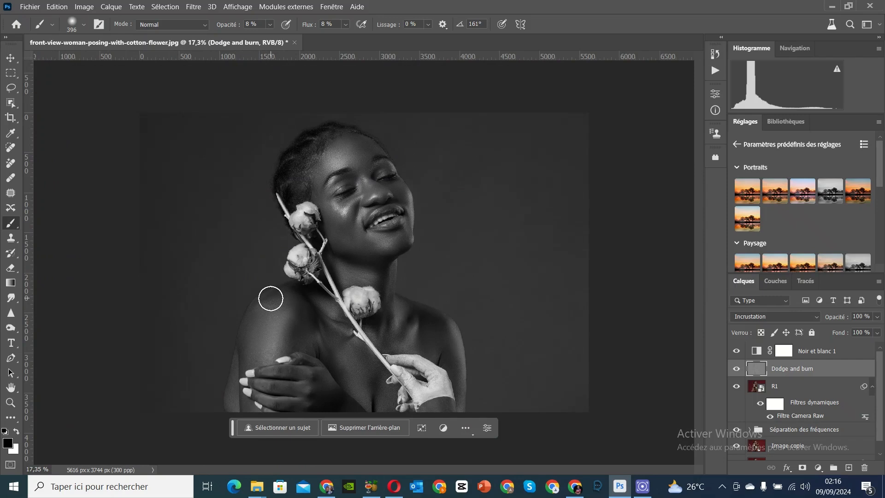
Step: Compare the retouched portrait in colour and in black and white by toggling the Noir et blanc 1 layer's visibility
click(736, 352)
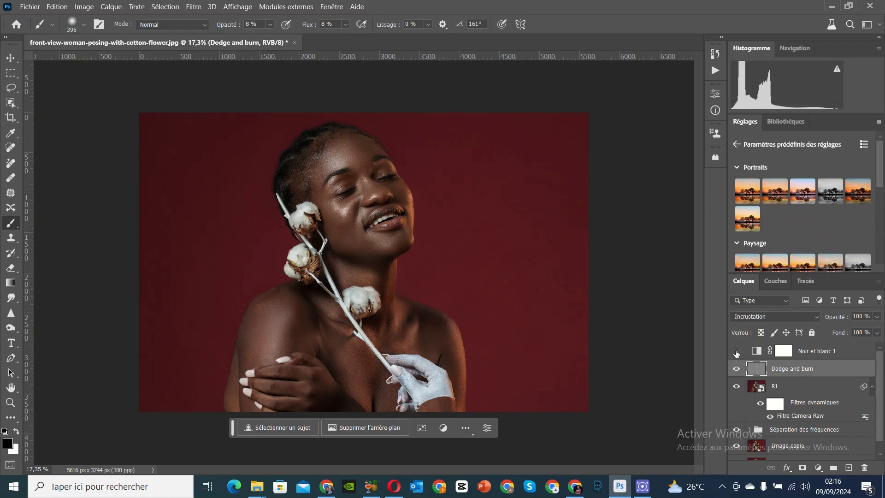
click(736, 352)
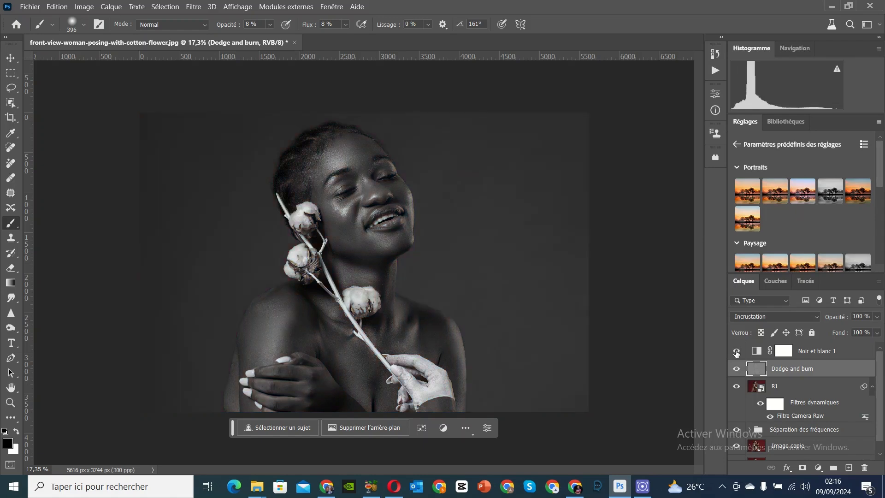
click(736, 351)
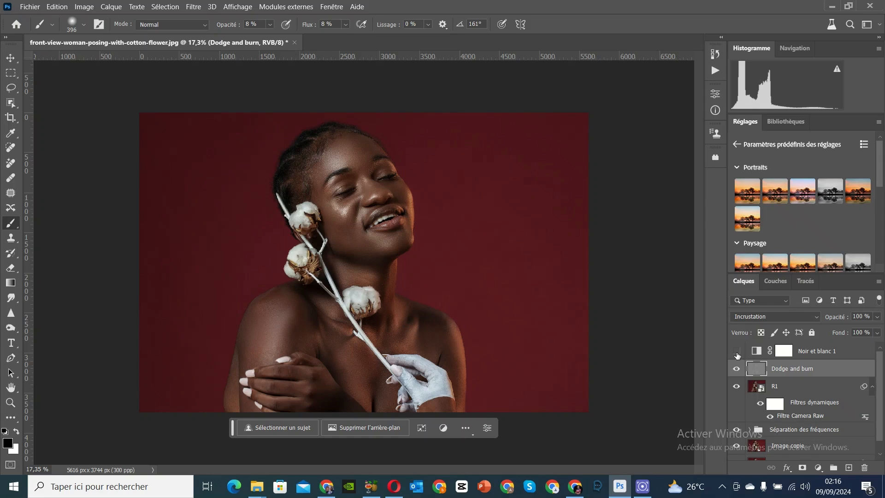
click(736, 351)
click(737, 352)
click(736, 352)
Step: Hide the Noir et blanc 1, Dodge and burn and R1 layers to view the unretouched portrait, and show R1 and Dodge and burn again
drag(736, 352, 737, 369)
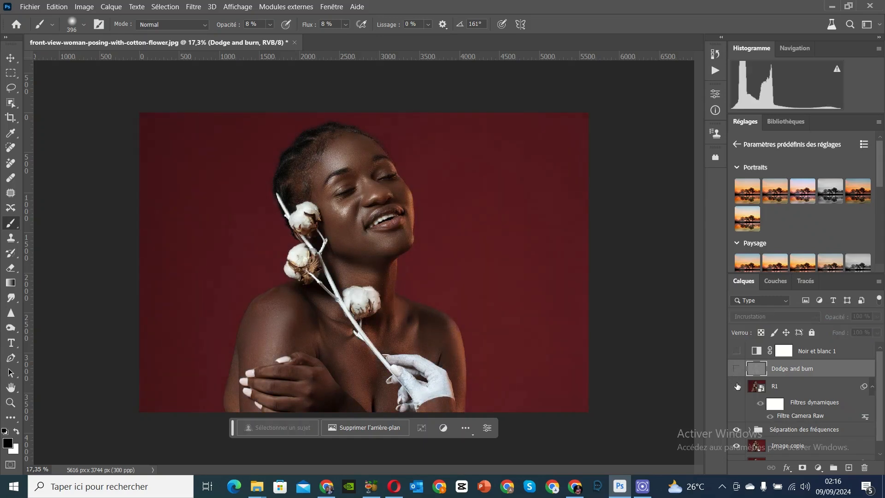
click(736, 386)
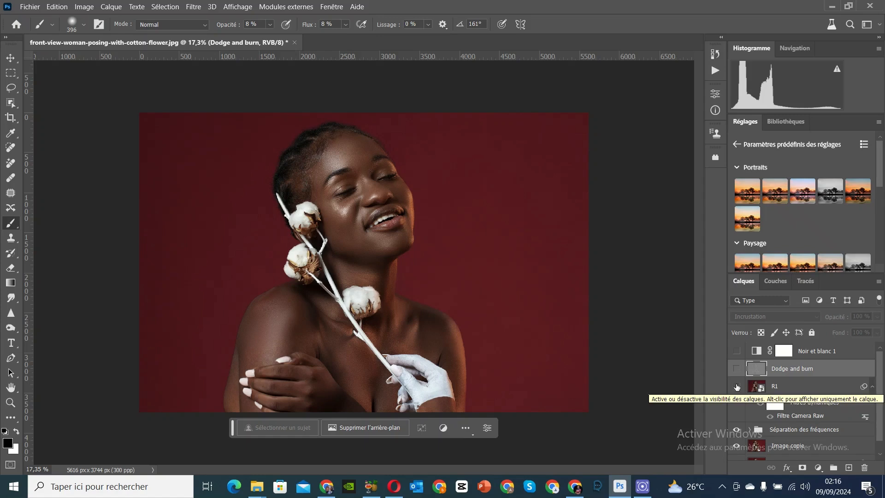
click(736, 431)
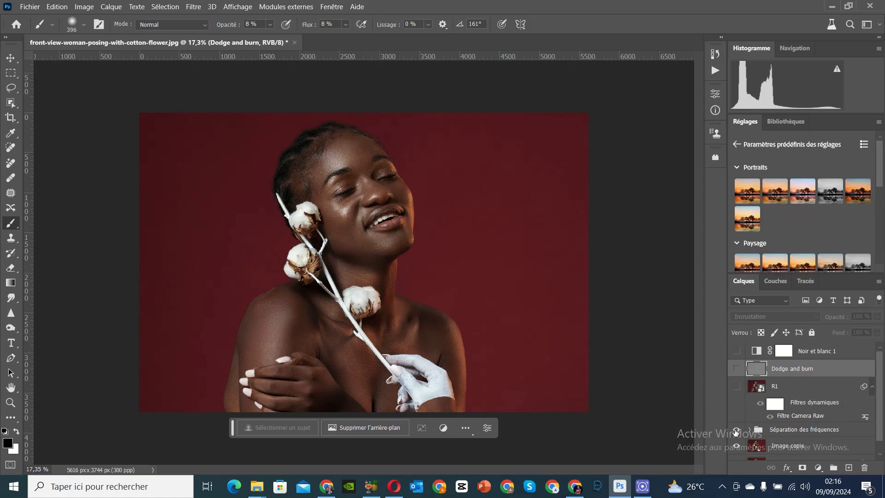
click(736, 387)
click(736, 370)
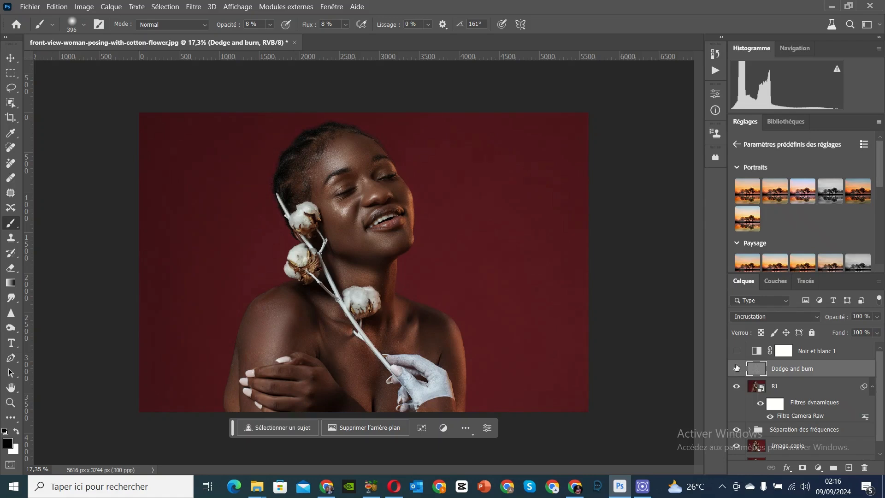
Step: Show the Noir et blanc 1 layer again and check the colour version once more, leaving the black-and-white layer visible
click(737, 352)
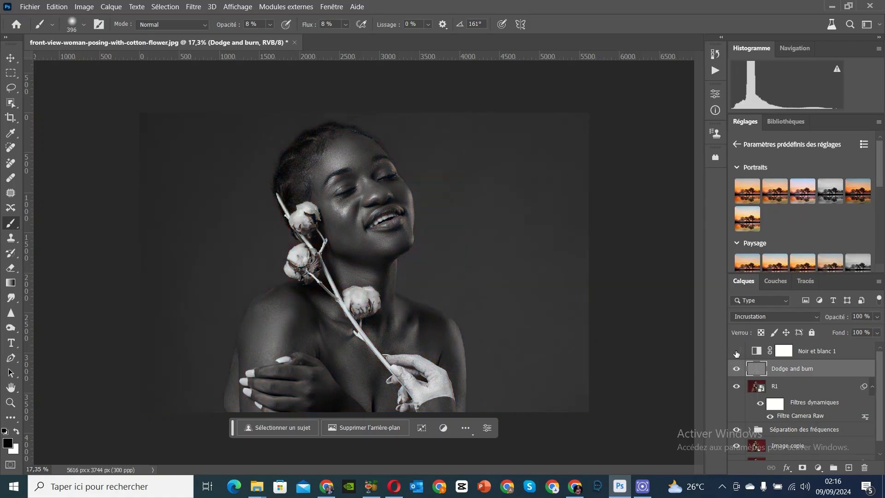
click(737, 352)
click(737, 352)
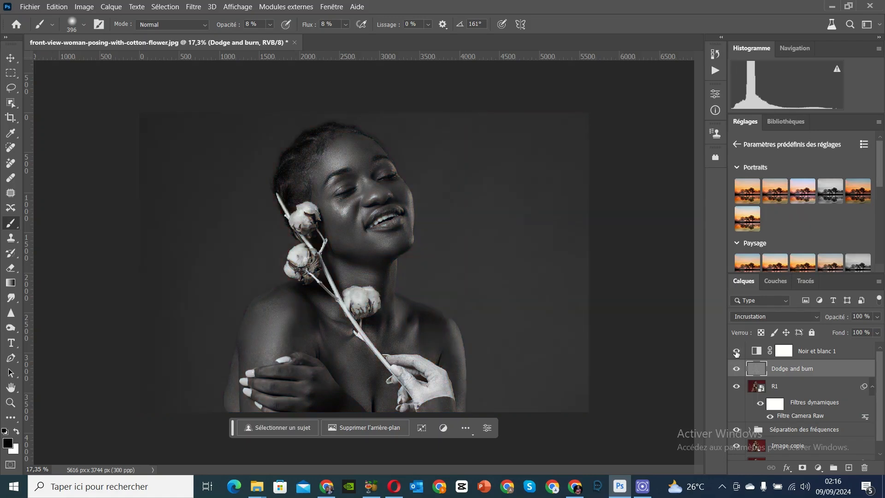